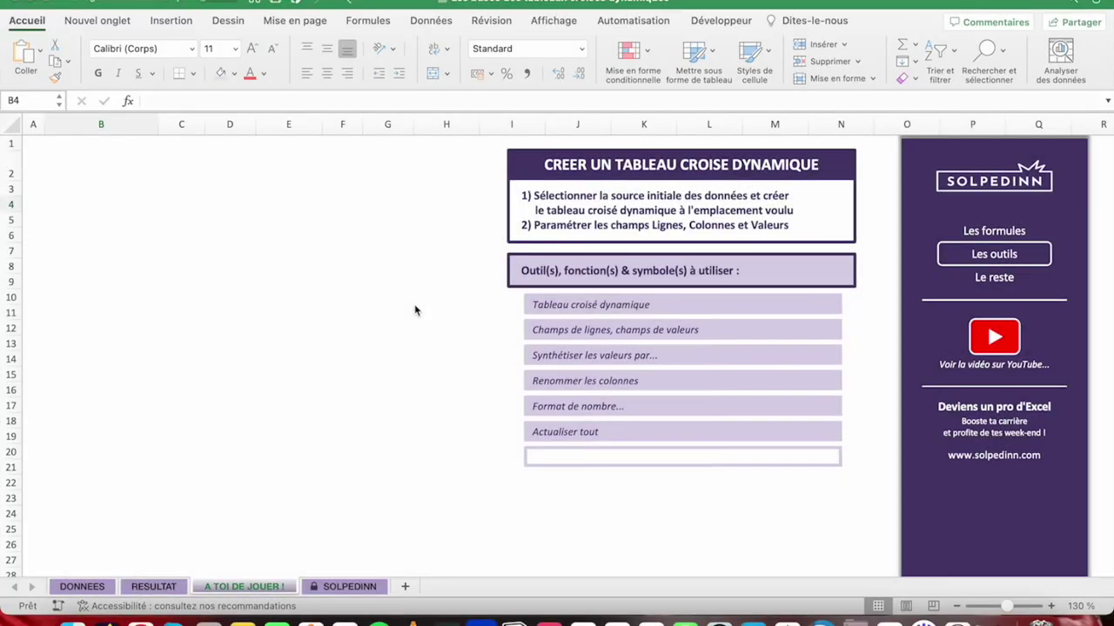
Step: On the DONNEES sheet, select the t_Factures invoice table and start a new PivotTable from it
{"action": "left_click", "coordinate": [72, 588]}
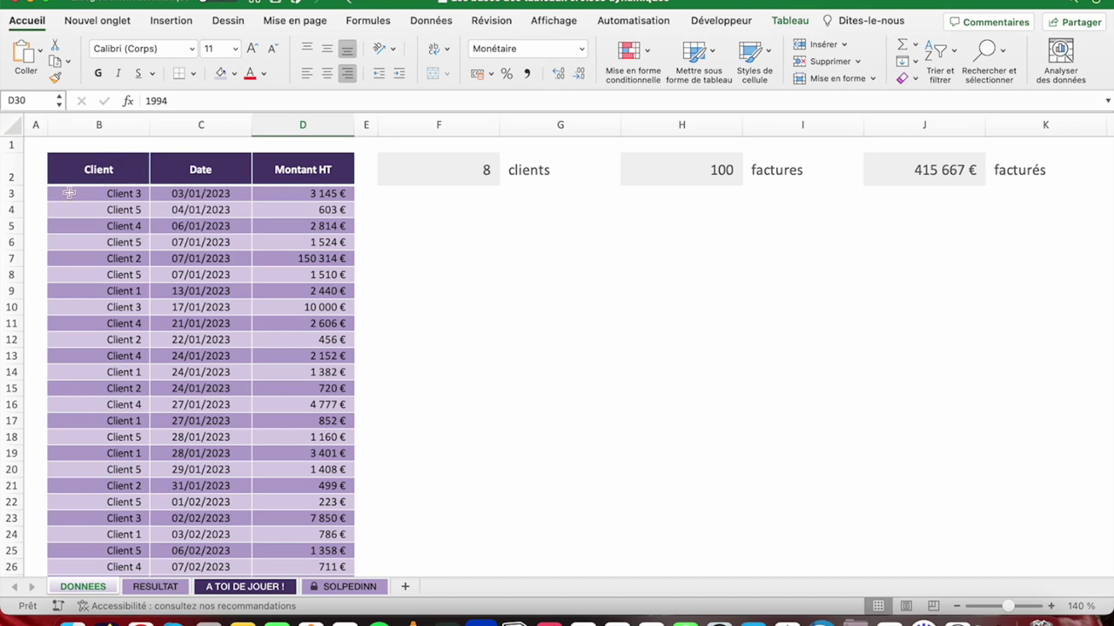
{"action": "left_click_drag", "start_coordinate": [78, 174], "coordinate": [348, 357]}
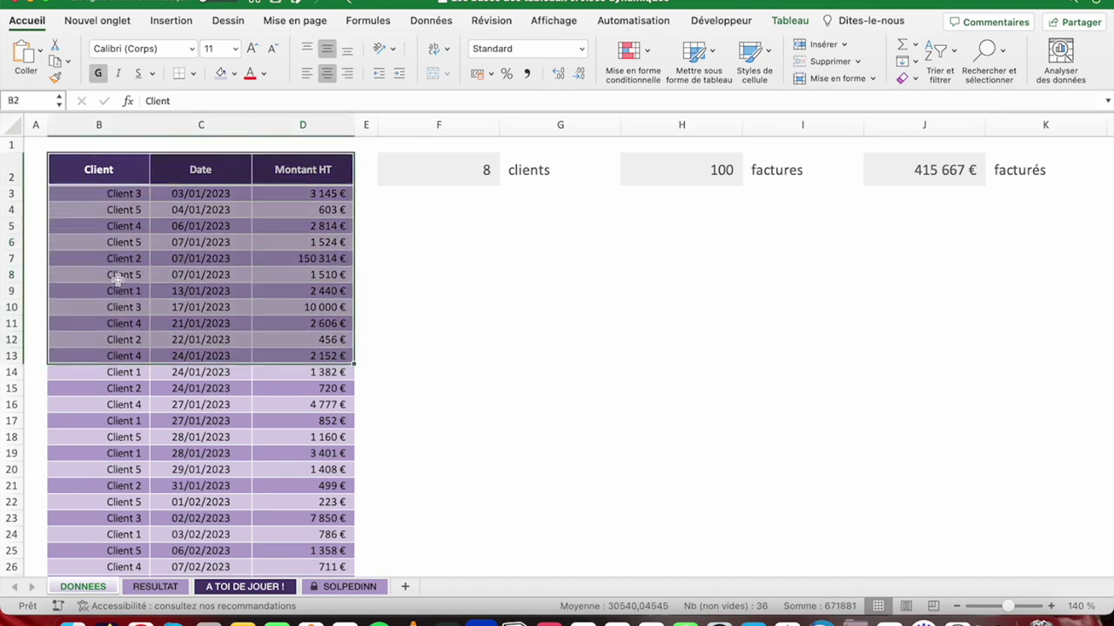
{"action": "left_click", "coordinate": [199, 242]}
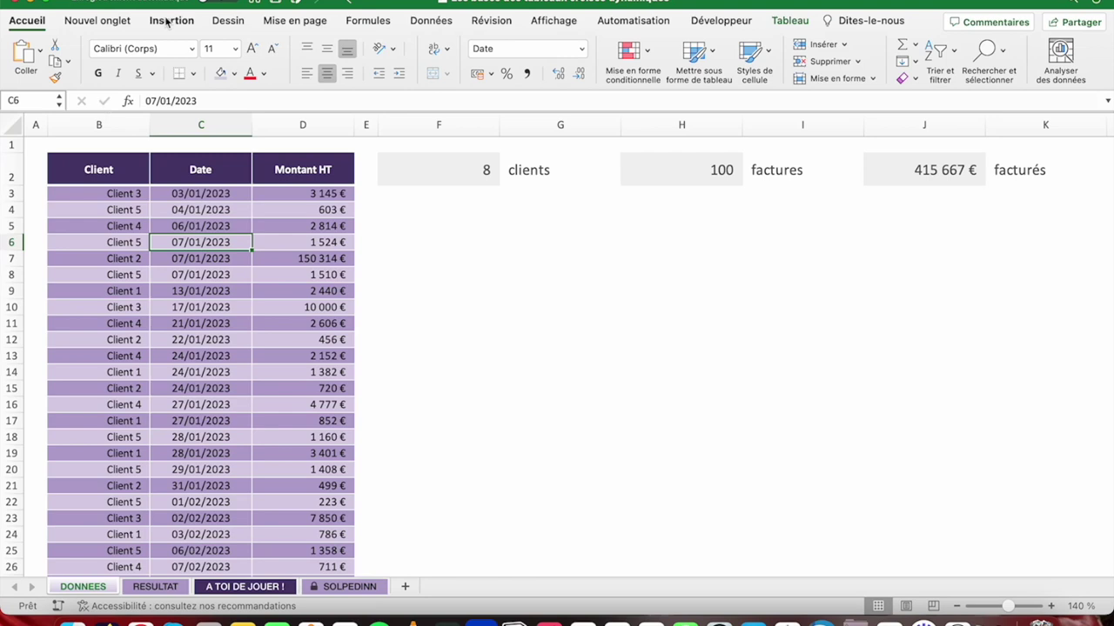
{"action": "left_click", "coordinate": [167, 22]}
{"action": "left_click", "coordinate": [37, 51]}
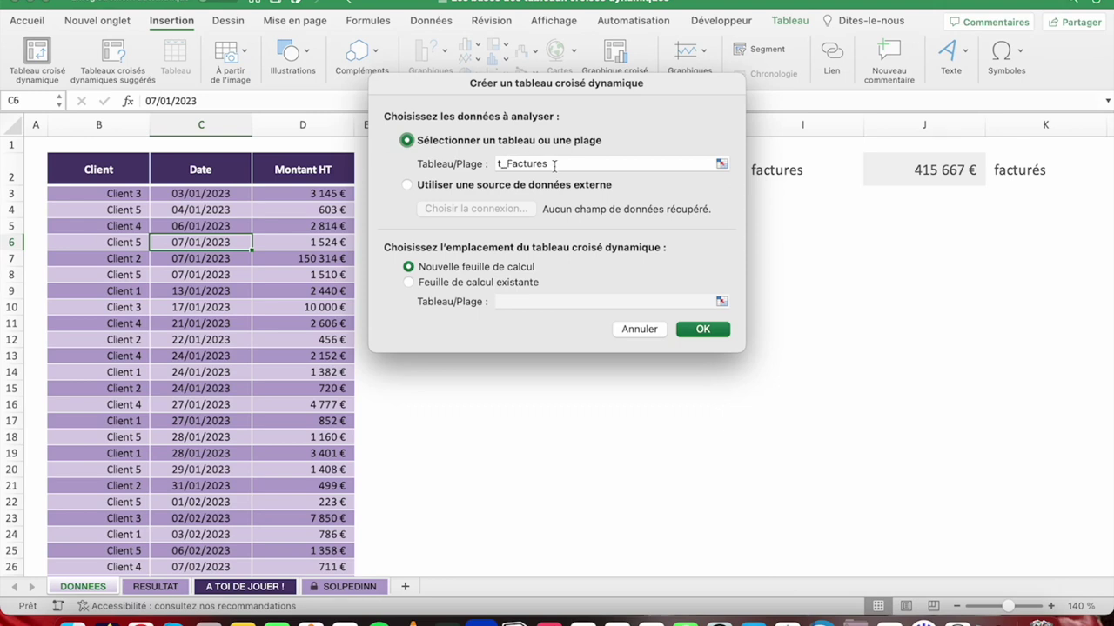
Step: Place the t_Factures PivotTable on the existing sheet 'A TOI DE JOUER !' at cell B4
{"action": "left_click", "coordinate": [409, 283]}
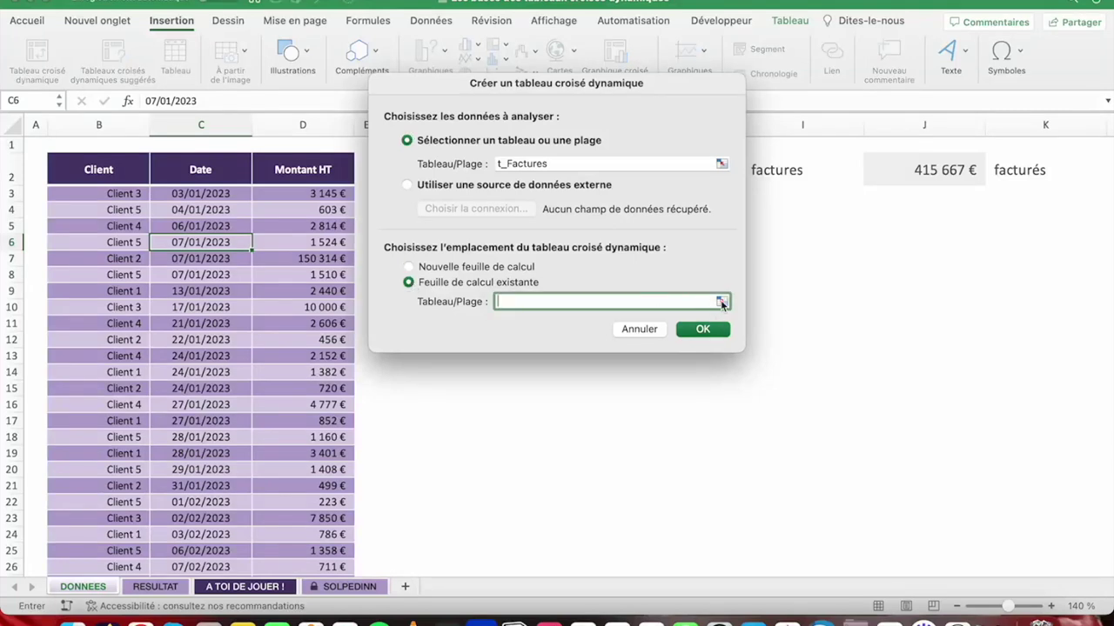
{"action": "left_click", "coordinate": [721, 302]}
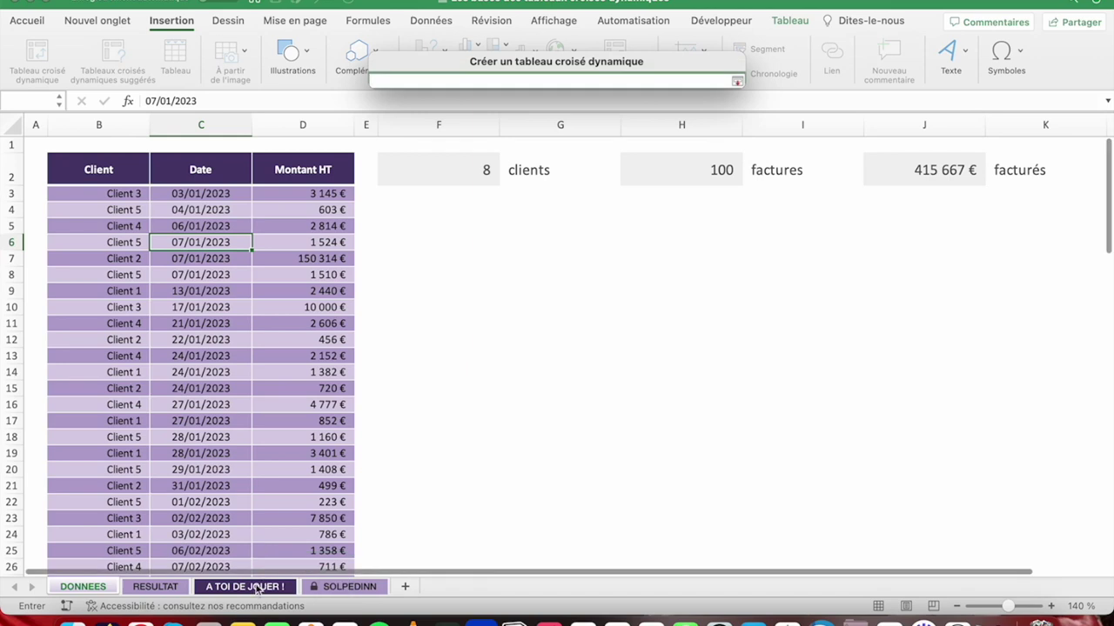
{"action": "left_click", "coordinate": [259, 589]}
{"action": "left_click", "coordinate": [113, 203]}
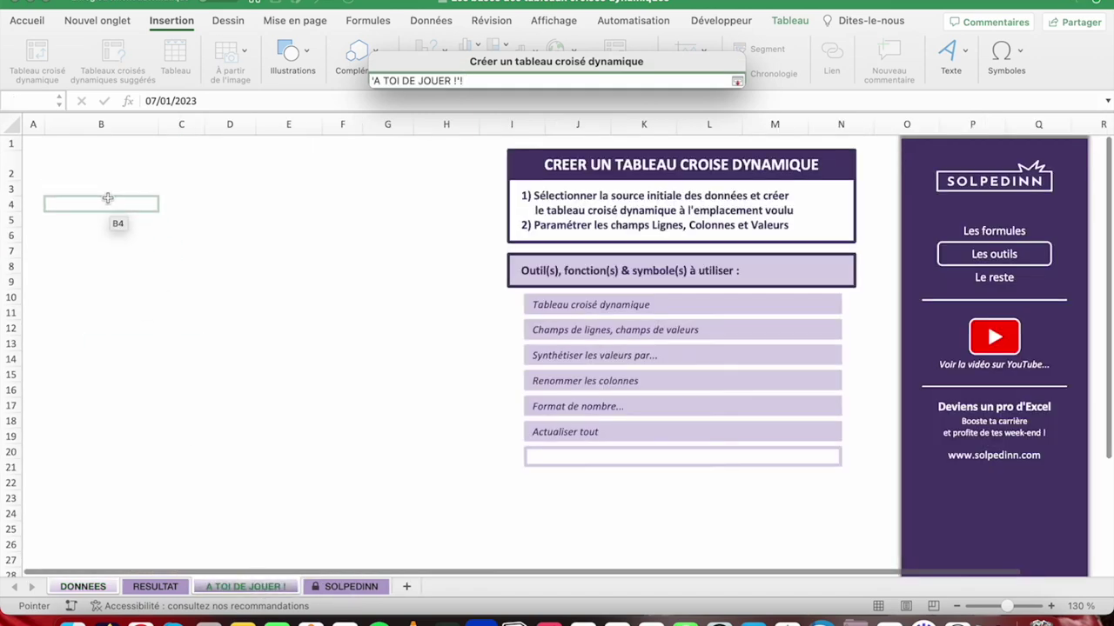
{"action": "left_click", "coordinate": [104, 204]}
{"action": "key", "text": "Return"}
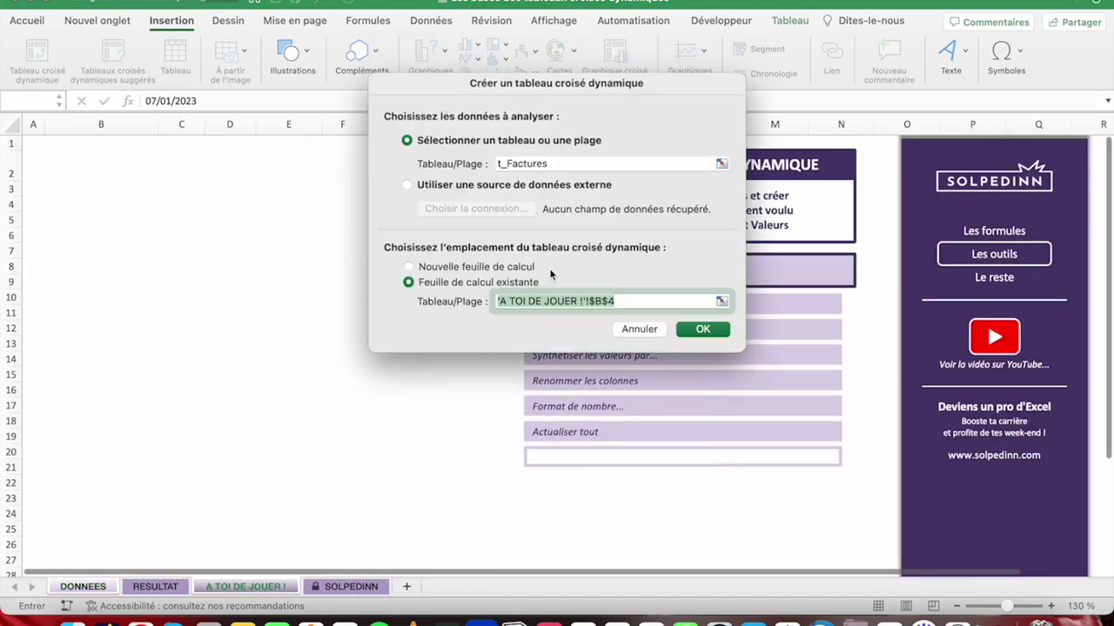
{"action": "left_click", "coordinate": [702, 329]}
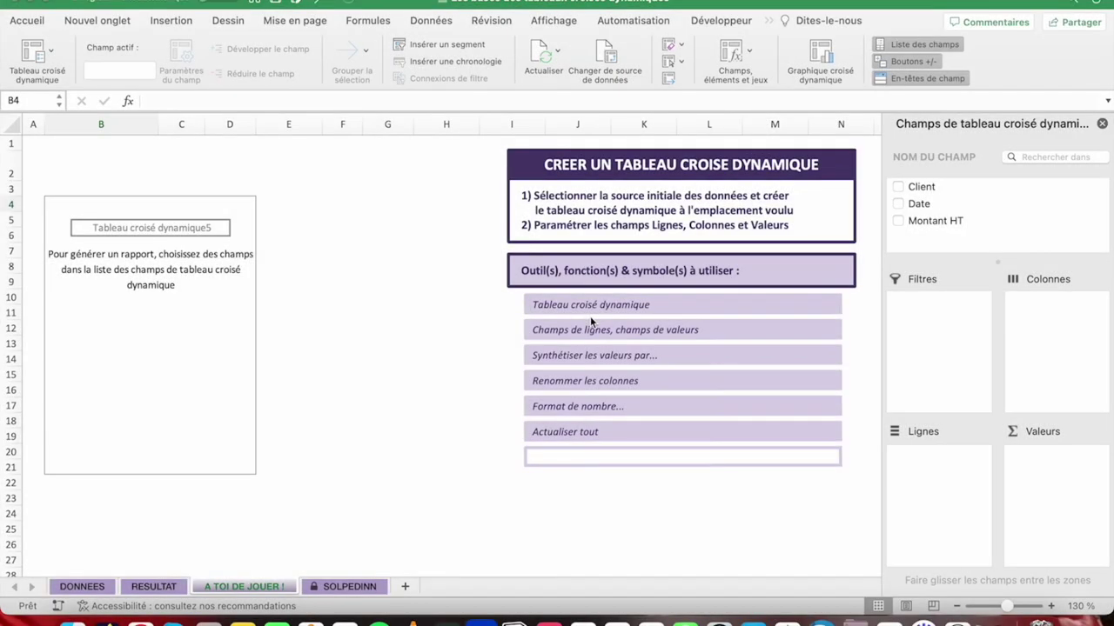
Step: Select the empty pivot at B4 and show its Analyse commands and field list
{"action": "left_click", "coordinate": [69, 205]}
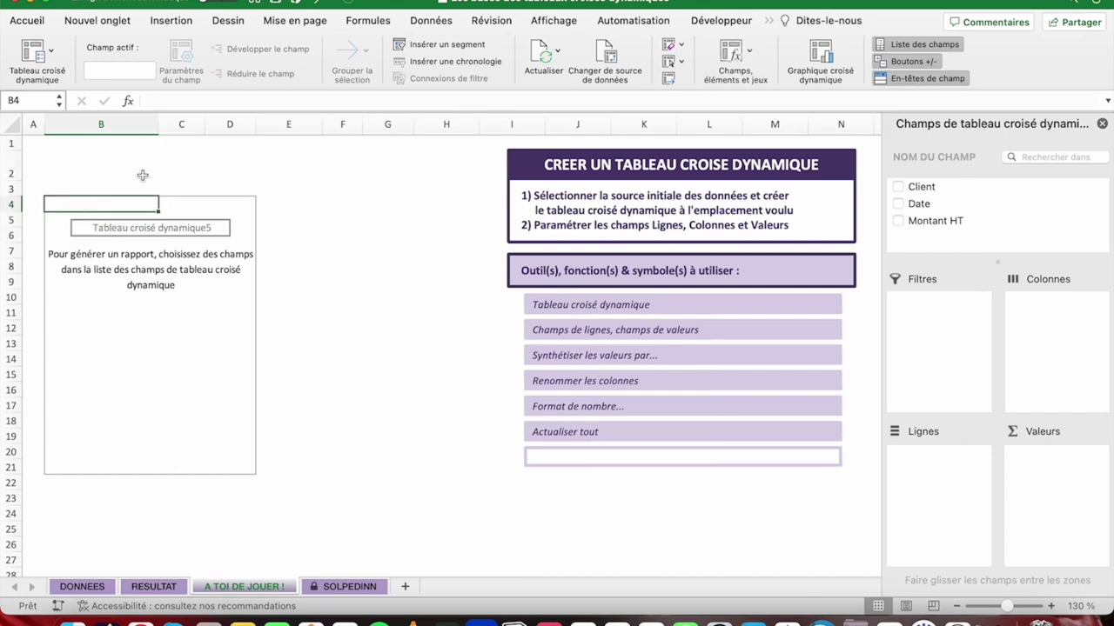
{"action": "left_click", "coordinate": [769, 21]}
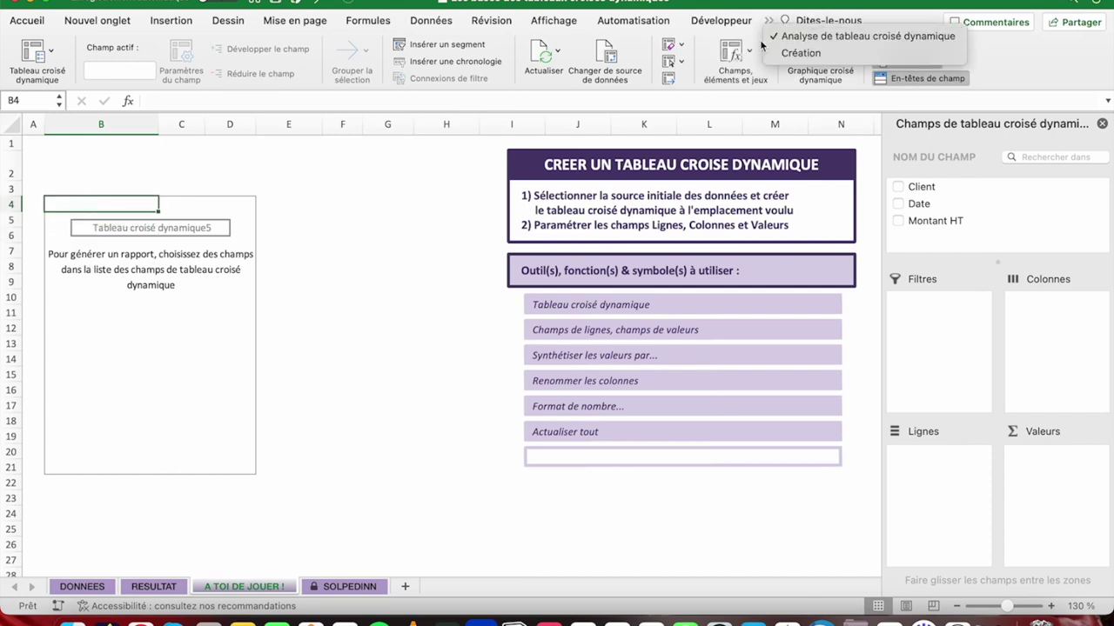
{"action": "left_click", "coordinate": [807, 36]}
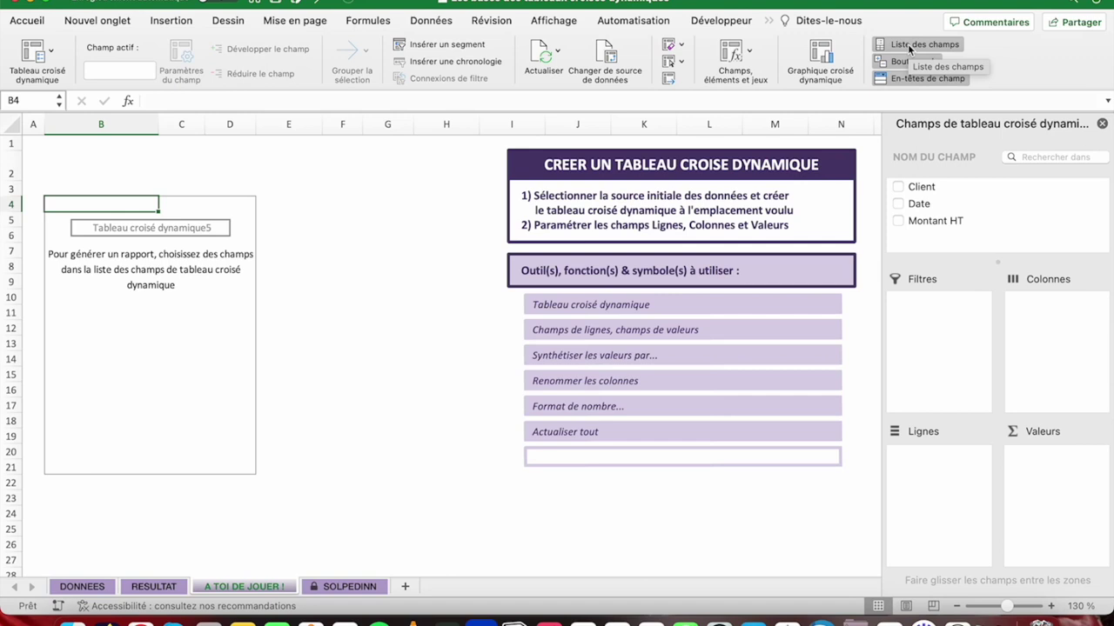
{"action": "left_click", "coordinate": [910, 46]}
{"action": "left_click", "coordinate": [910, 46]}
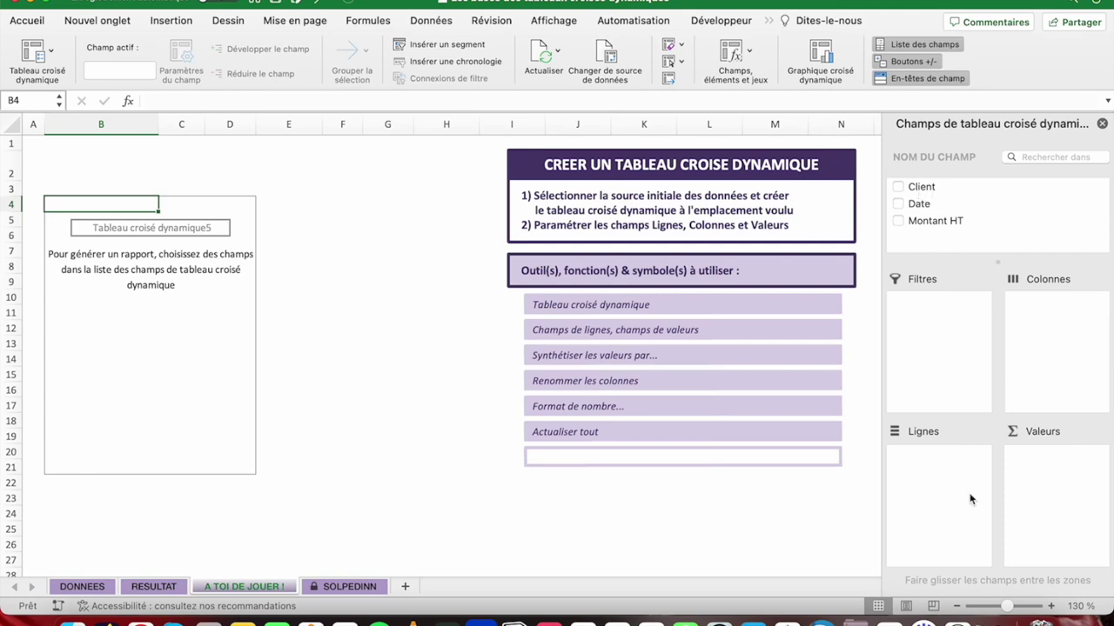
Step: Put Client in Lignes and Montant HT in Valeurs in the pivot field list
{"action": "left_click_drag", "start_coordinate": [921, 187], "coordinate": [926, 459]}
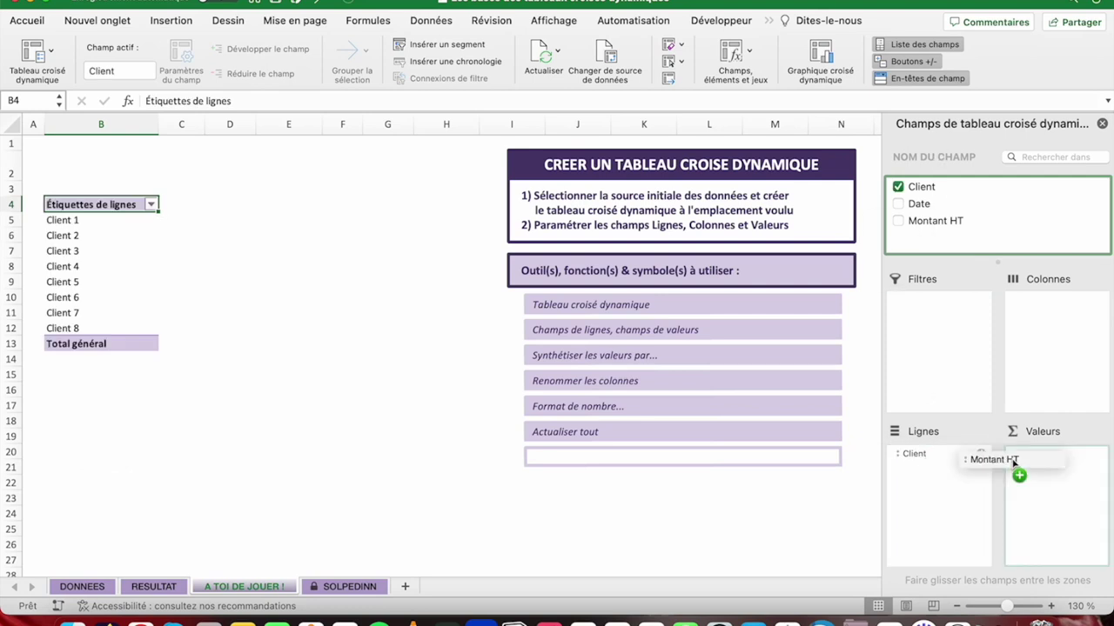
{"action": "left_click_drag", "start_coordinate": [928, 228], "coordinate": [1040, 470]}
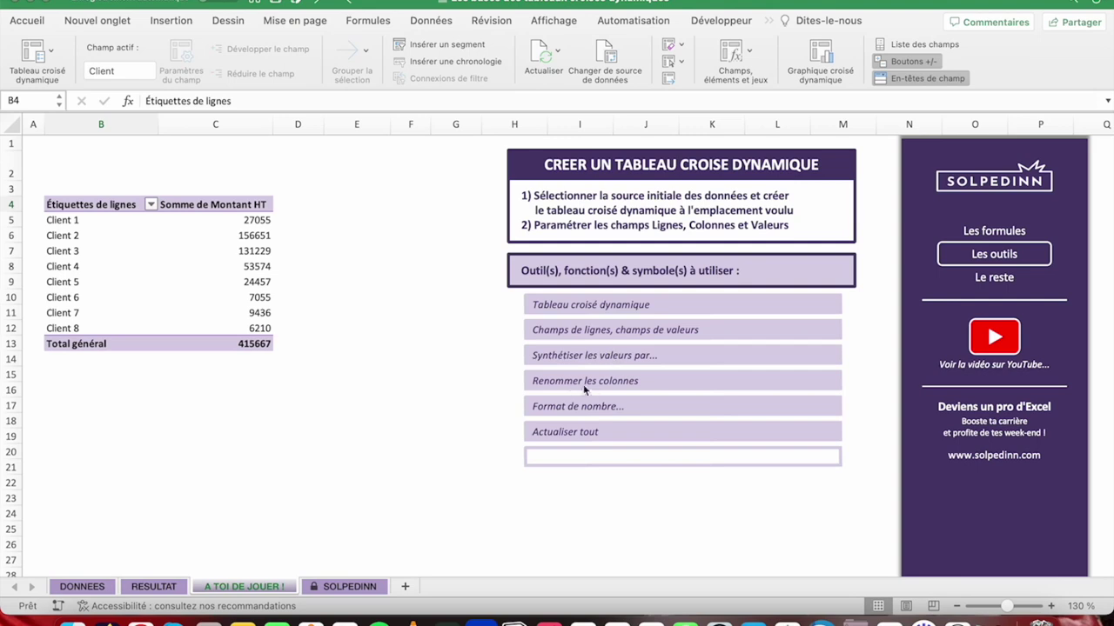
Step: Rename the C4 value header to Factures and open that field's Paramètres de champ
{"action": "left_click", "coordinate": [198, 230]}
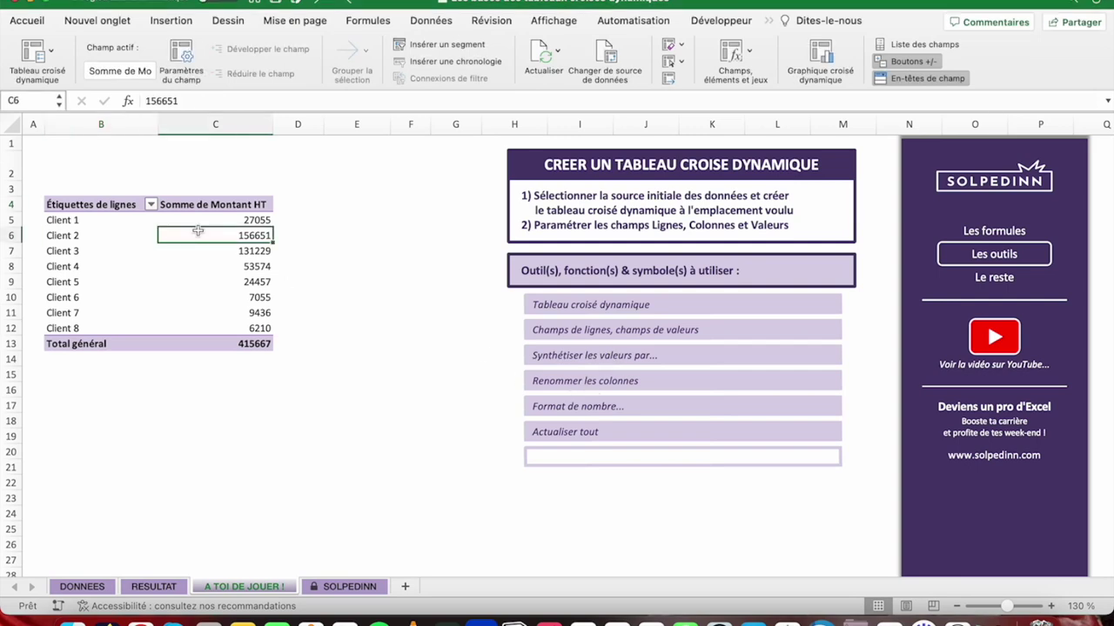
{"action": "left_click", "coordinate": [209, 217]}
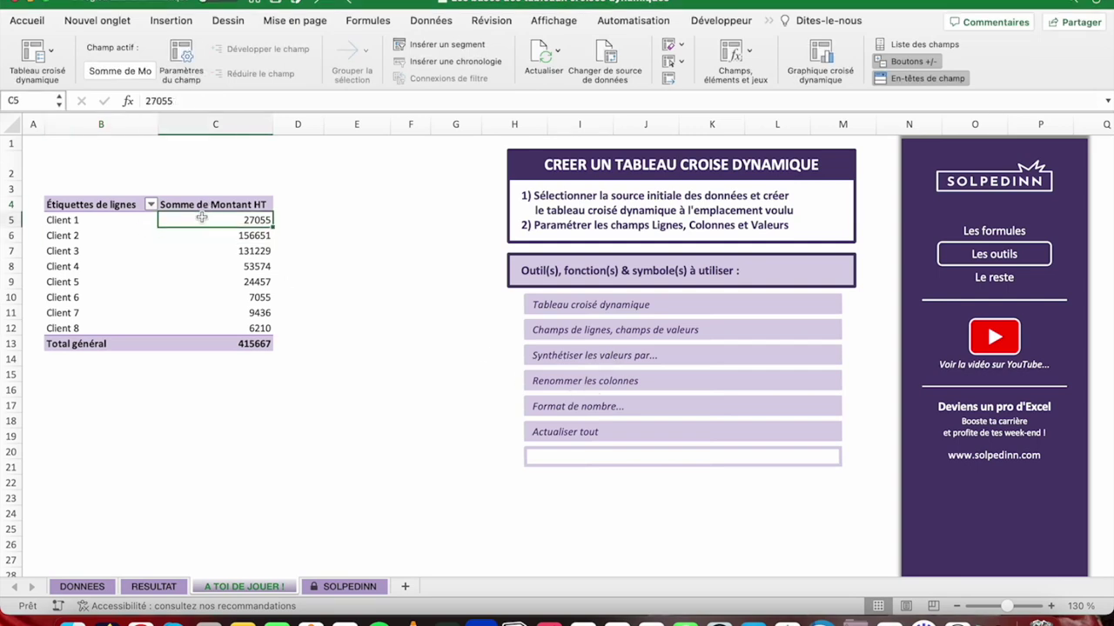
{"action": "left_click", "coordinate": [924, 44]}
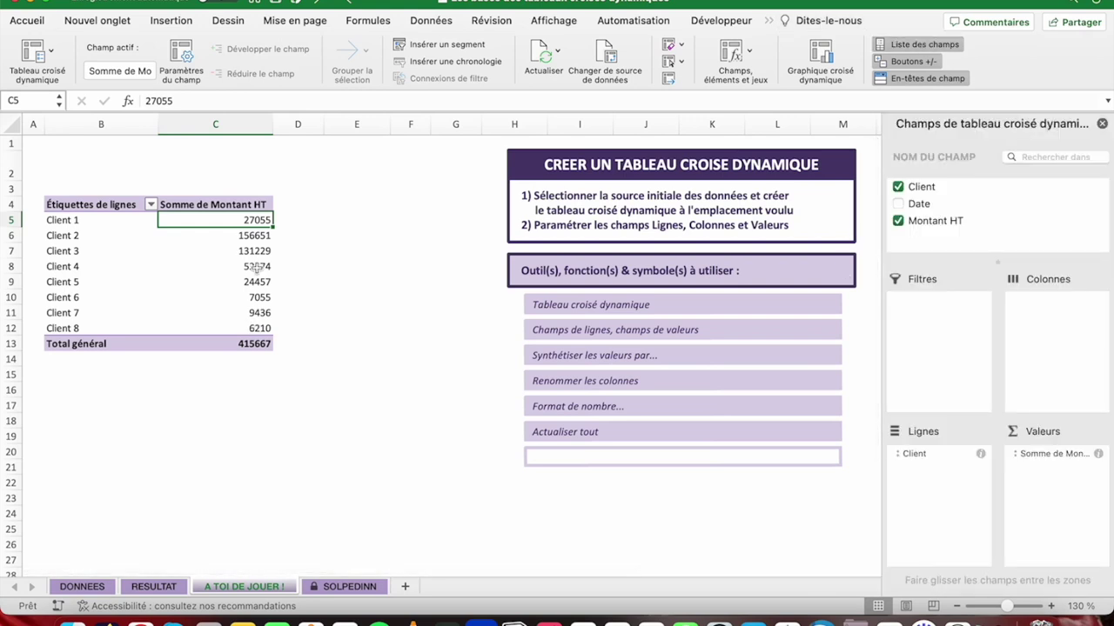
{"action": "left_click", "coordinate": [219, 205]}
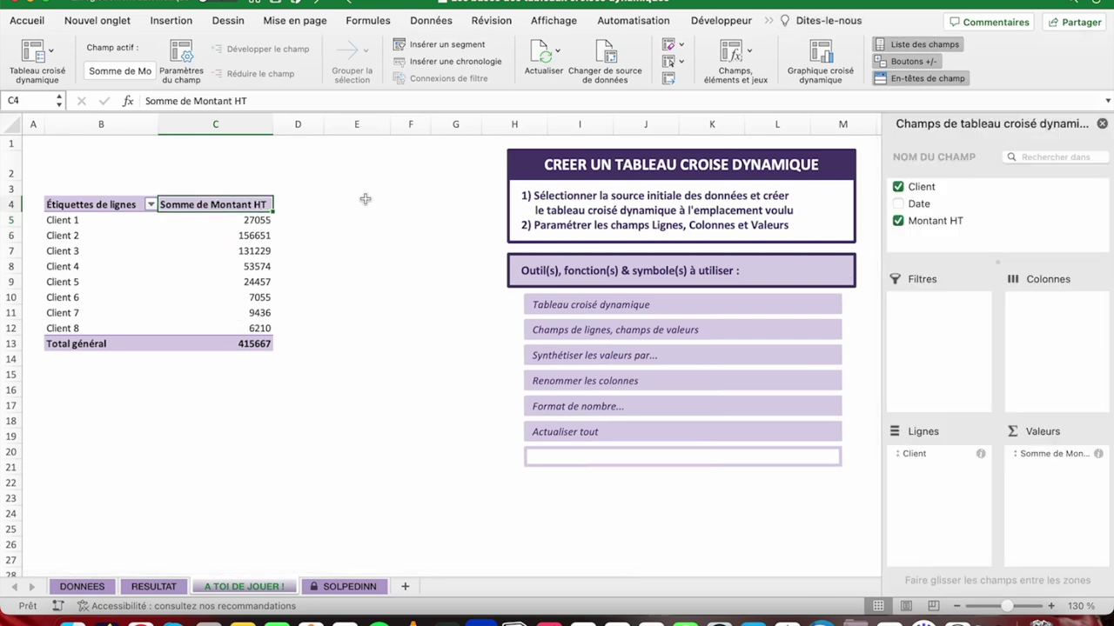
{"action": "type", "text": "Factures"}
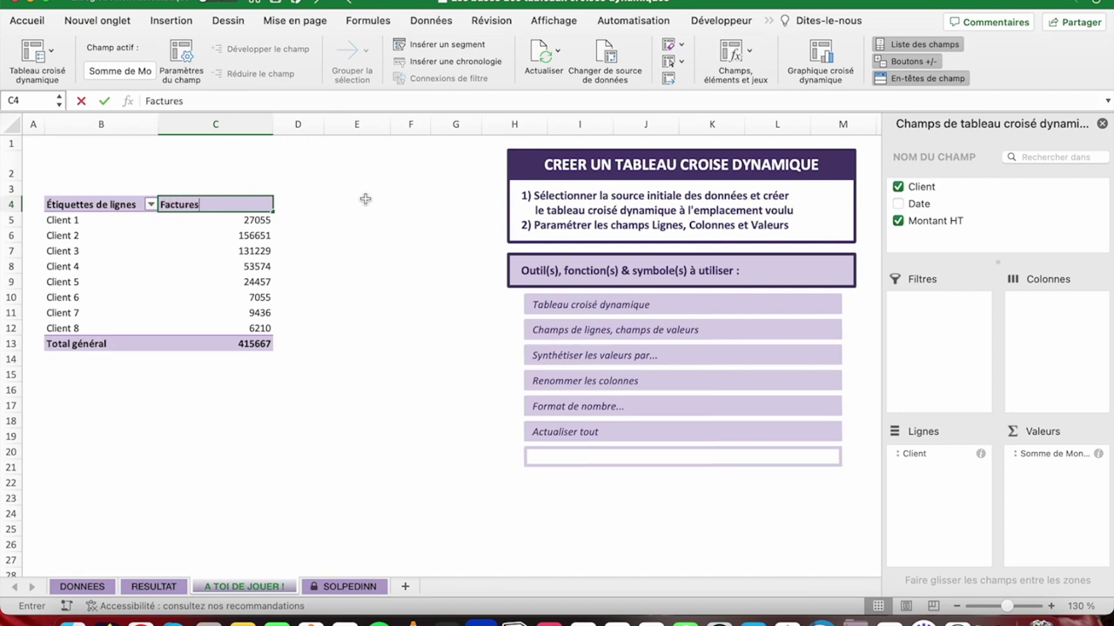
{"action": "key", "text": "Return"}
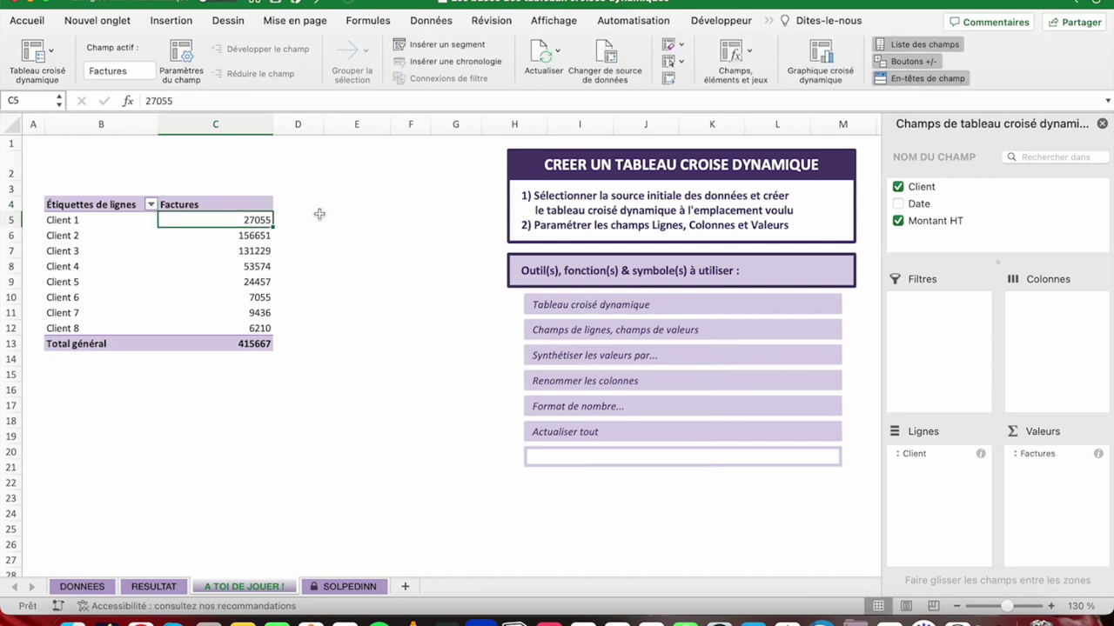
{"action": "left_click", "coordinate": [1056, 454]}
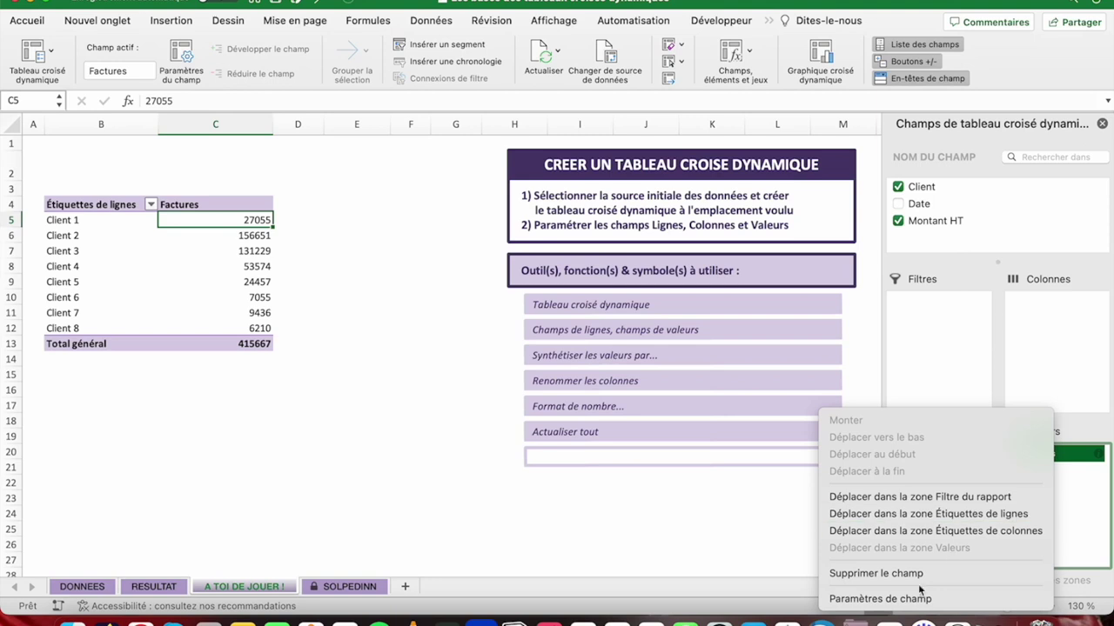
{"action": "left_click", "coordinate": [920, 599]}
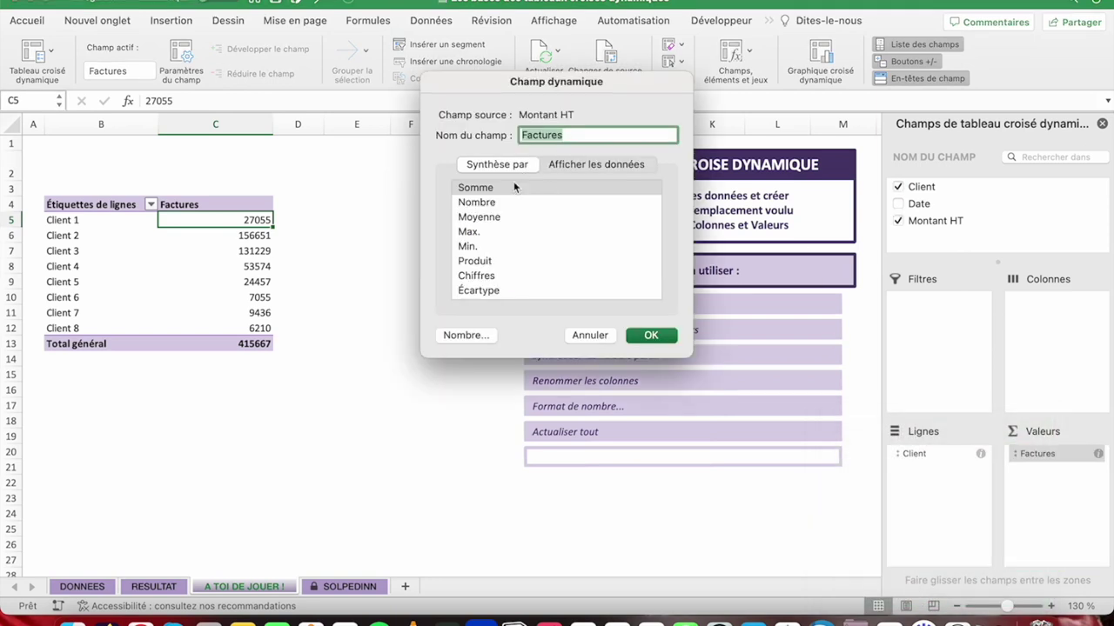
Step: Summarise the Factures field by Nombre and re-enter the Factures header in C4
{"action": "left_click", "coordinate": [498, 202]}
{"action": "left_click", "coordinate": [652, 335]}
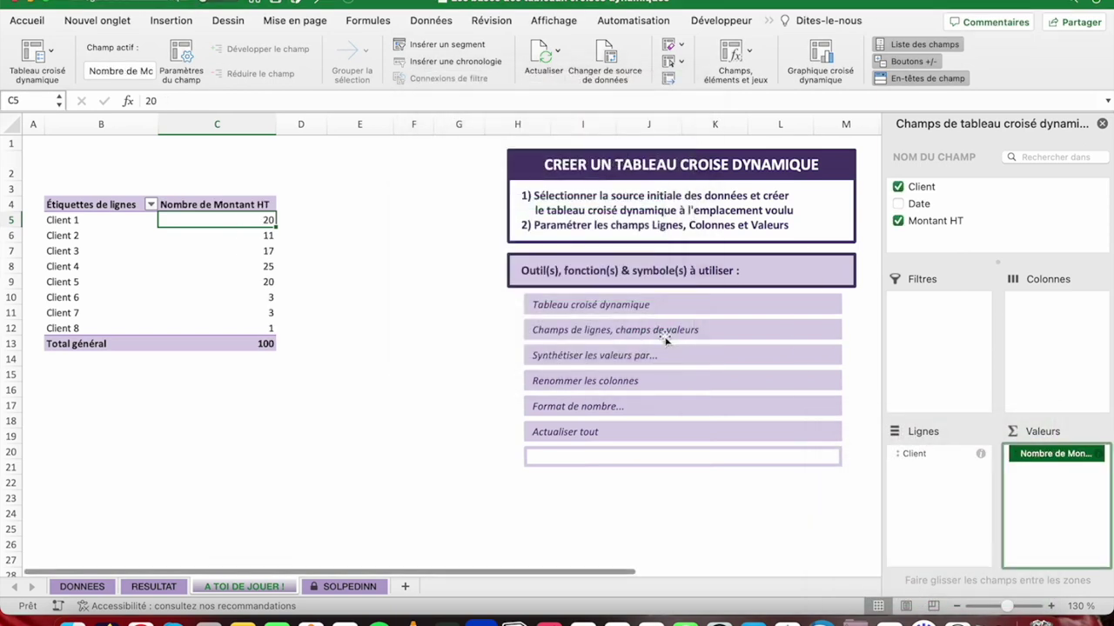
{"action": "type", "text": "Factures"}
{"action": "key", "text": "Return"}
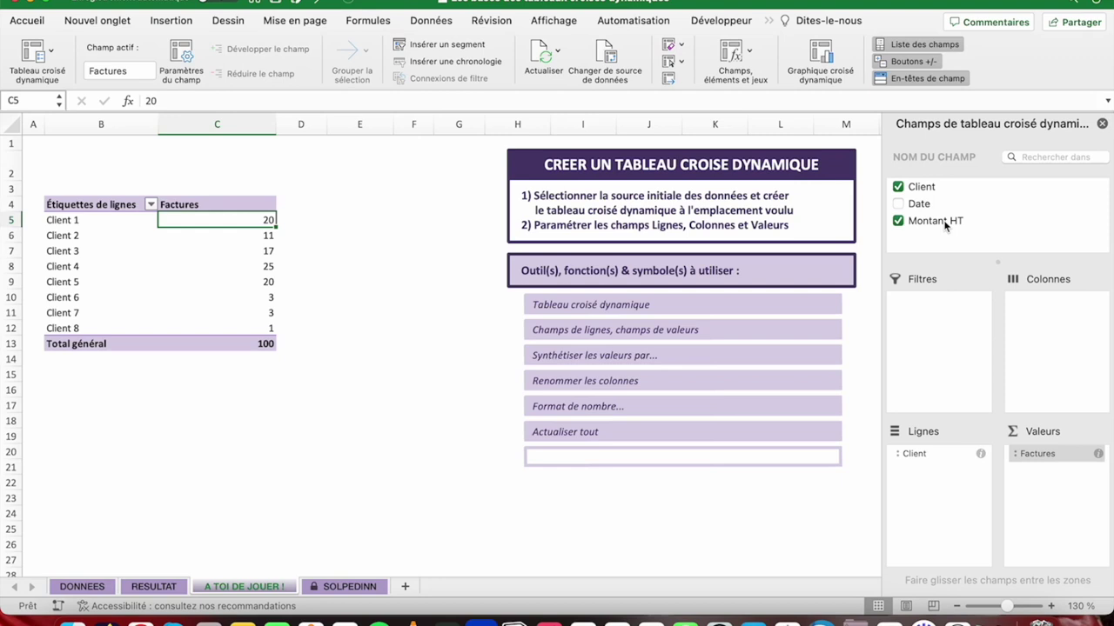
Step: Add a second Montant HT sum headed Total HT in D4, then add Montant HT again
{"action": "left_click_drag", "start_coordinate": [945, 224], "coordinate": [1052, 479]}
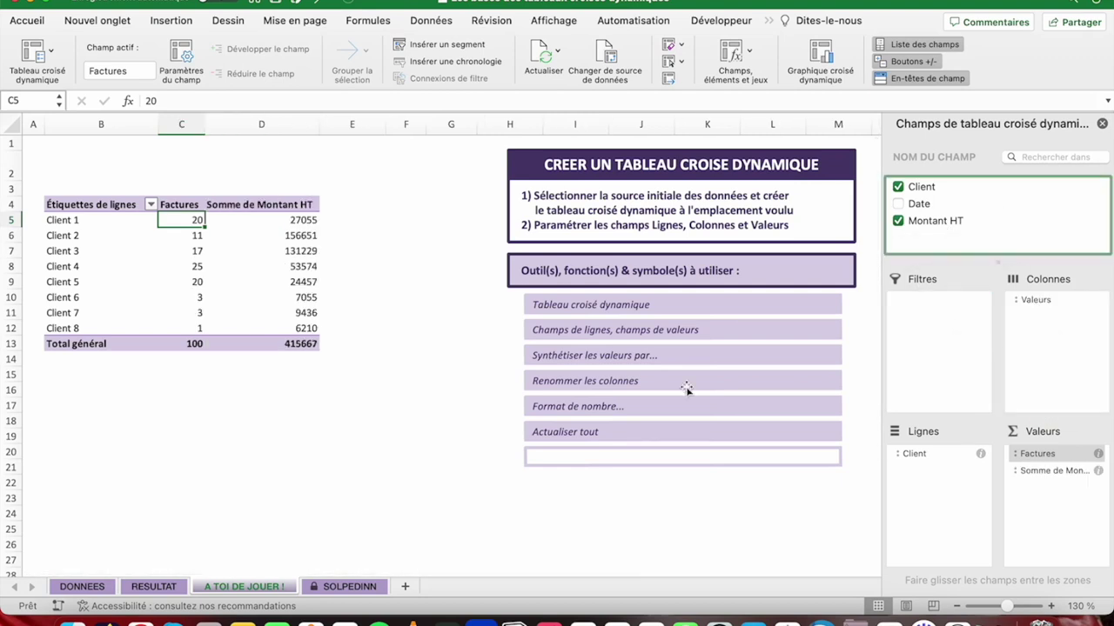
{"action": "left_click", "coordinate": [1047, 475]}
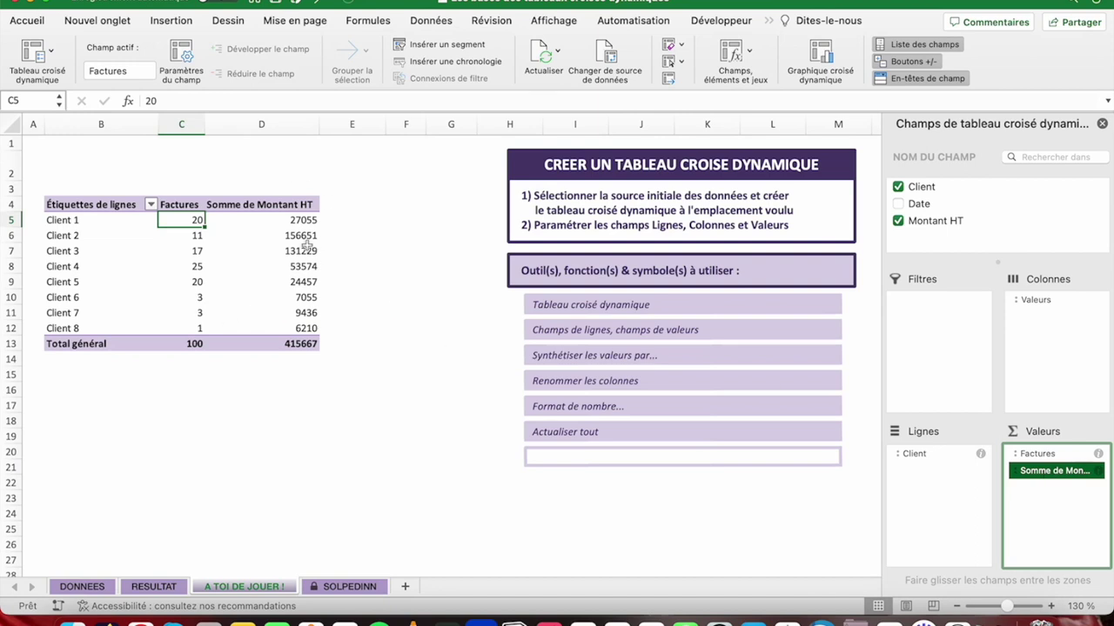
{"action": "left_click", "coordinate": [266, 204]}
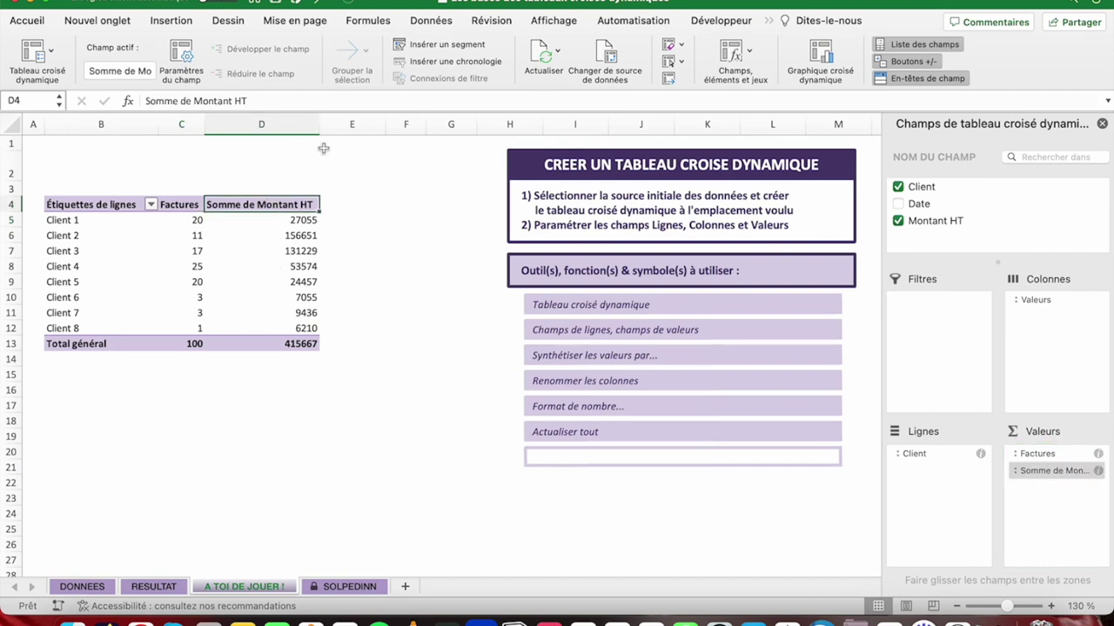
{"action": "type", "text": "Total"}
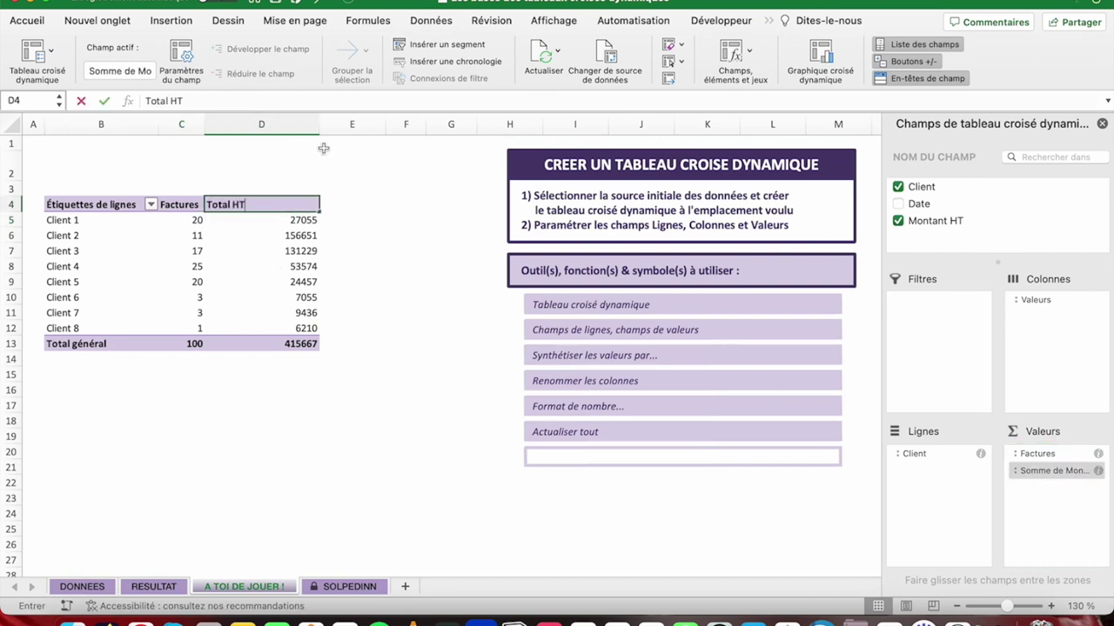
{"action": "key", "text": "Return"}
{"action": "left_click_drag", "start_coordinate": [946, 221], "coordinate": [1040, 500]}
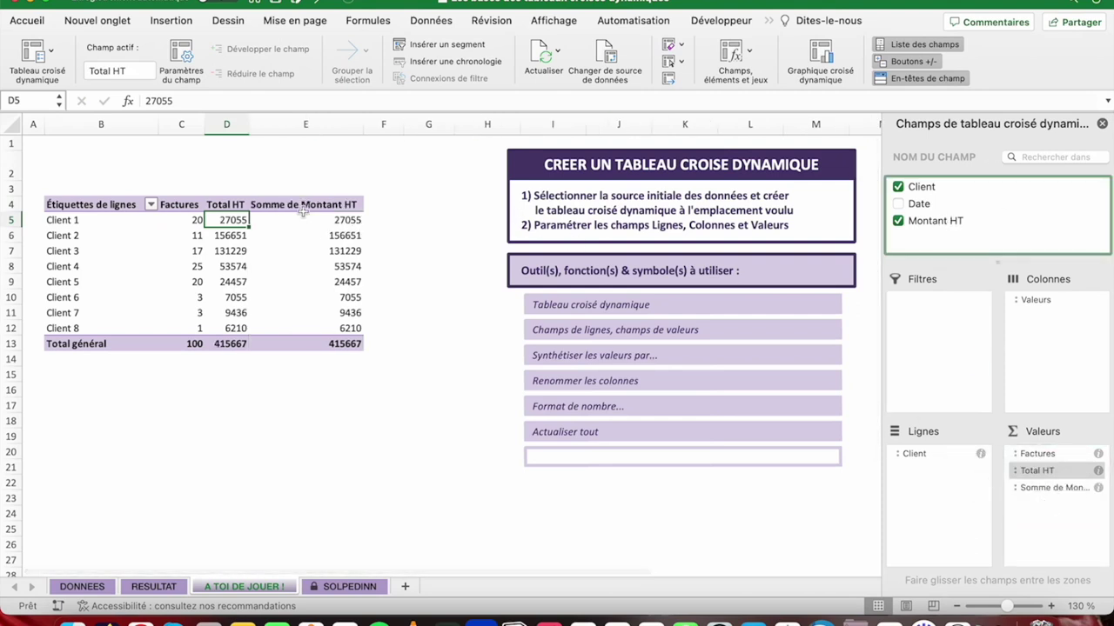
Step: Set the new Montant HT field to Moyenne, head E4 Moyenne HT, and add Montant HT again
{"action": "left_click", "coordinate": [1039, 493]}
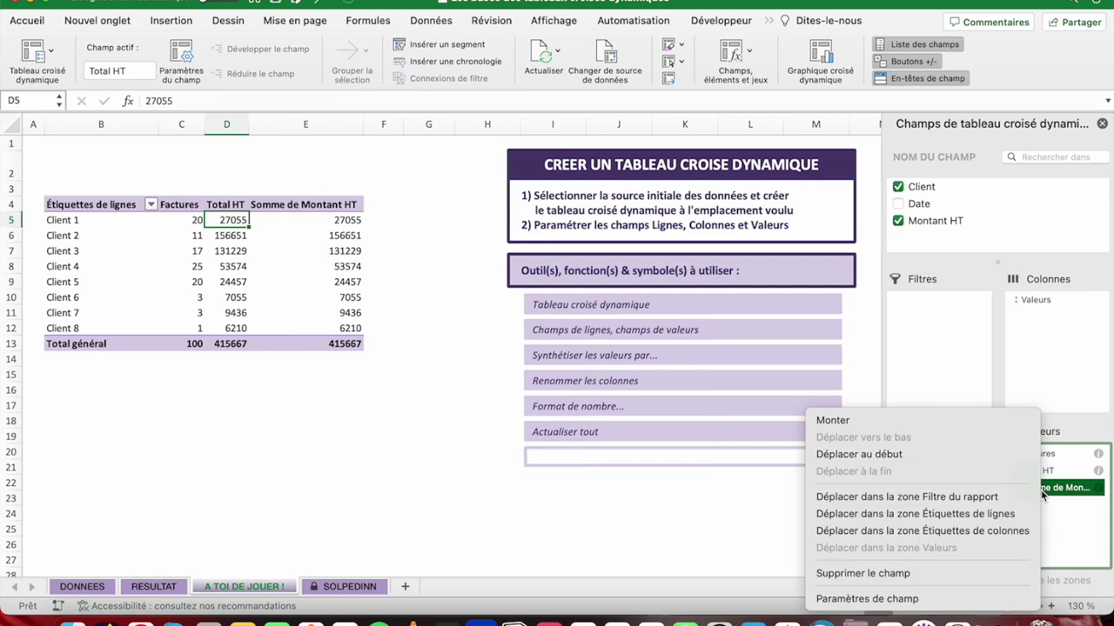
{"action": "left_click", "coordinate": [909, 601]}
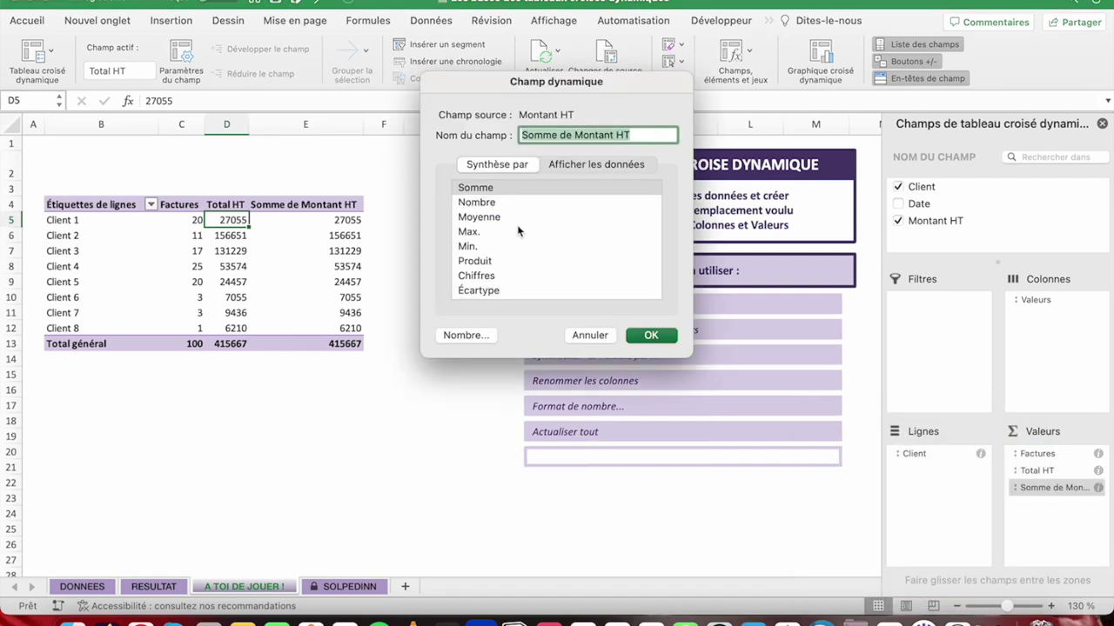
{"action": "left_click", "coordinate": [478, 216]}
{"action": "left_click", "coordinate": [658, 339]}
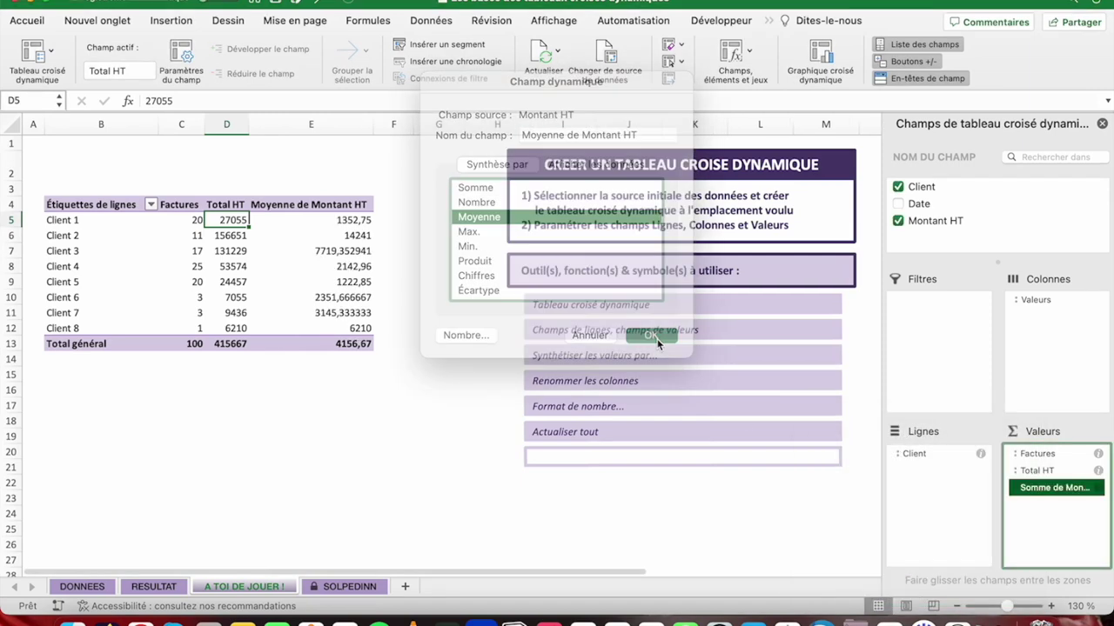
{"action": "left_click", "coordinate": [294, 207]}
{"action": "type", "text": "Moyenne"}
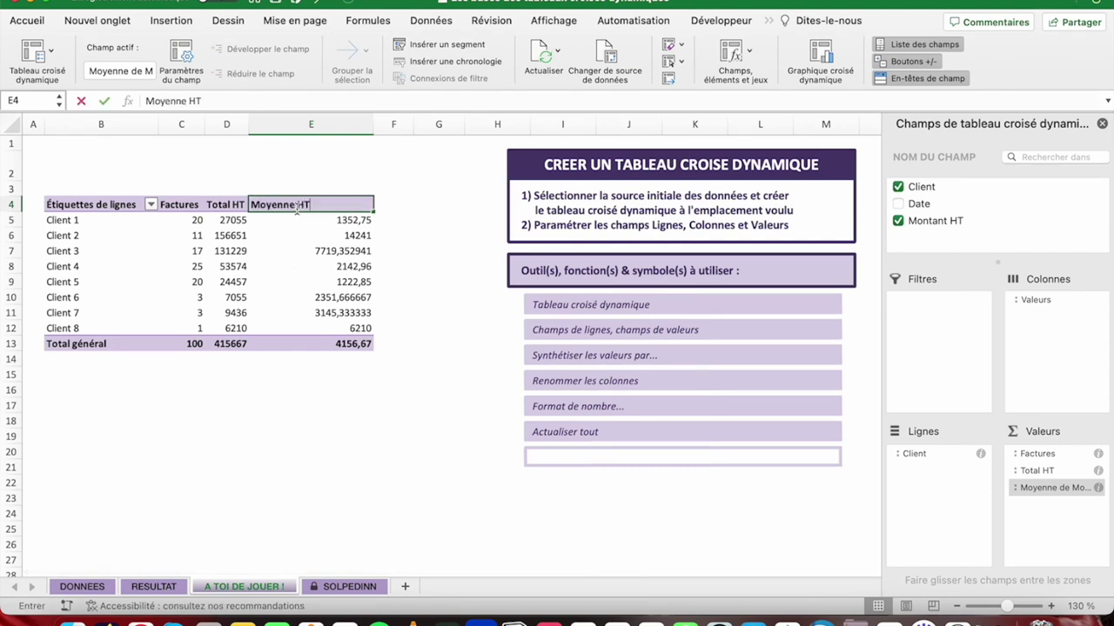
{"action": "key", "text": "Return"}
{"action": "left_click_drag", "start_coordinate": [935, 220], "coordinate": [1072, 521]}
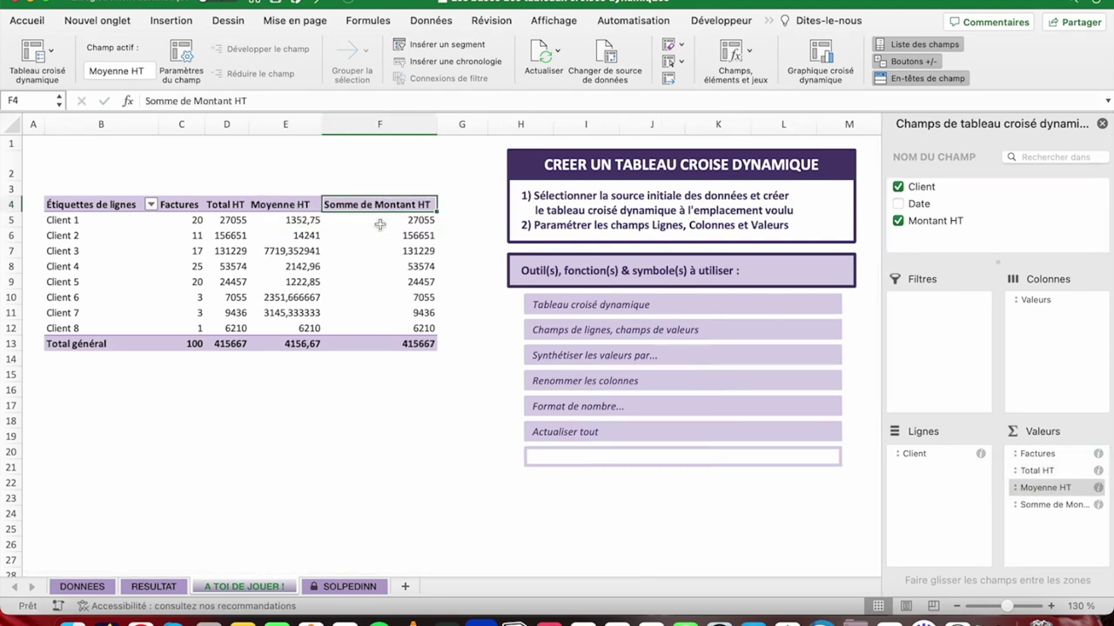
Step: Summarise the next Montant HT field by Min., head F4 Min., and add Montant HT once more
{"action": "left_click", "coordinate": [1051, 504]}
{"action": "left_click", "coordinate": [878, 598]}
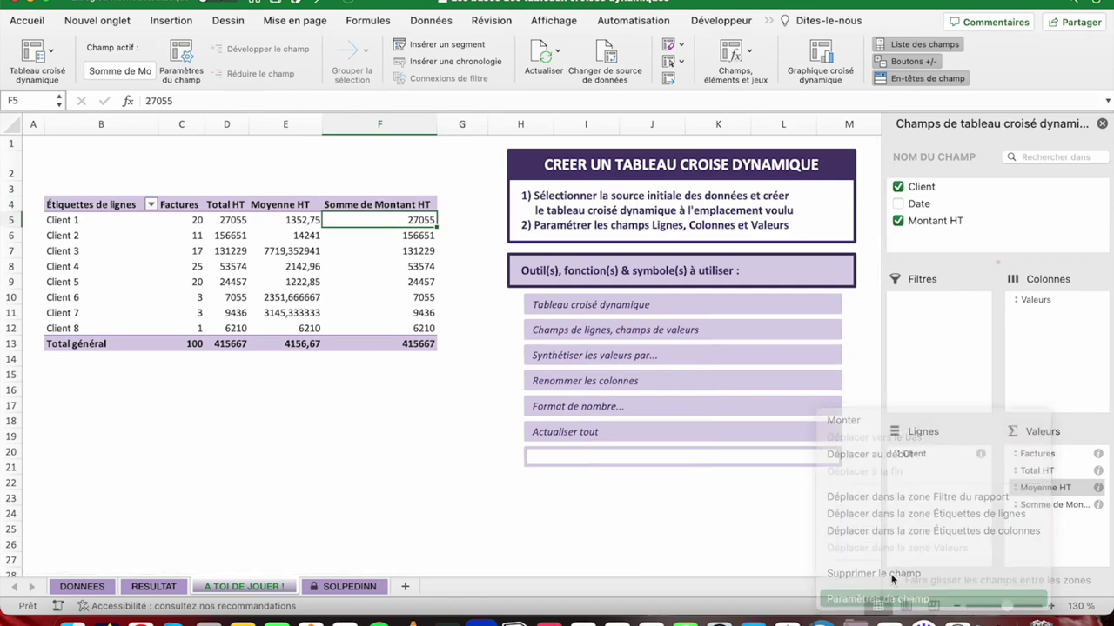
{"action": "left_click", "coordinate": [481, 248]}
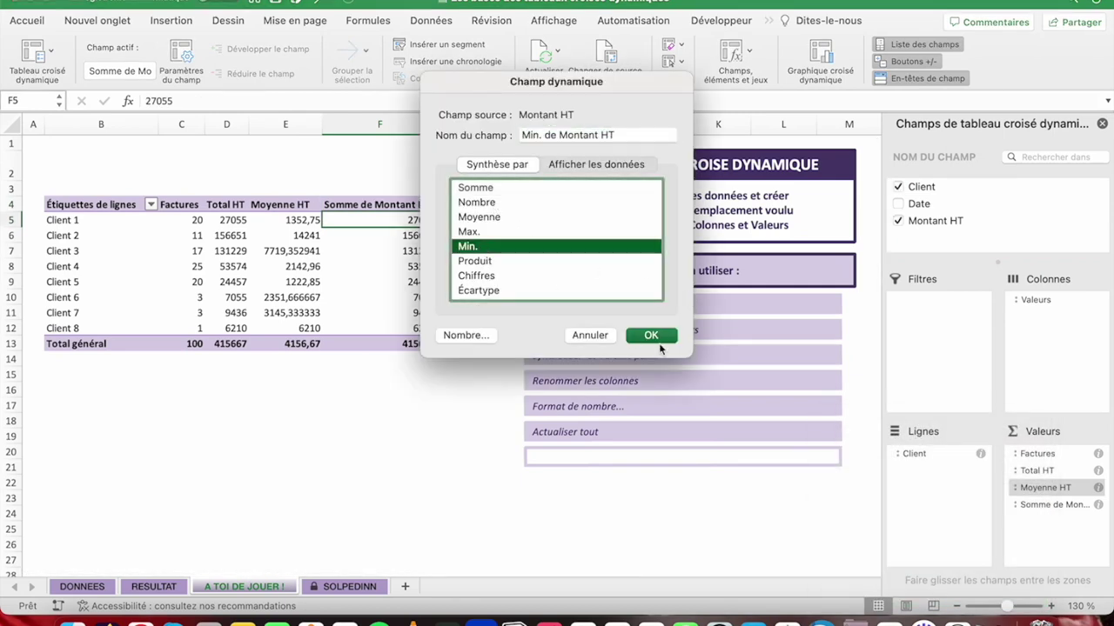
{"action": "left_click", "coordinate": [659, 338]}
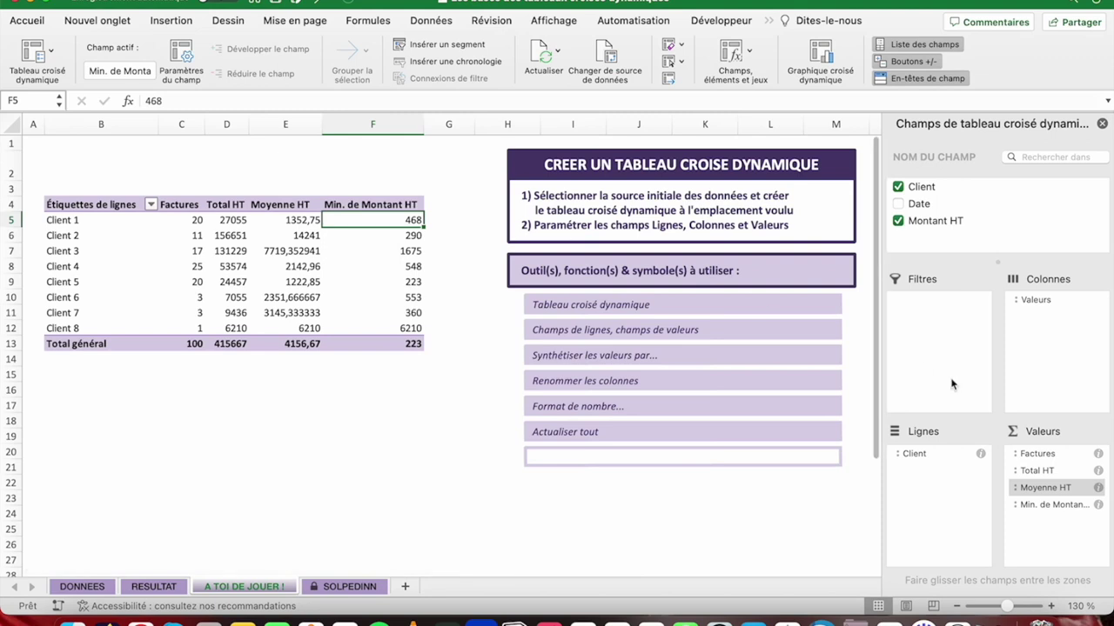
{"action": "left_click", "coordinate": [359, 205]}
{"action": "type", "text": "Min."}
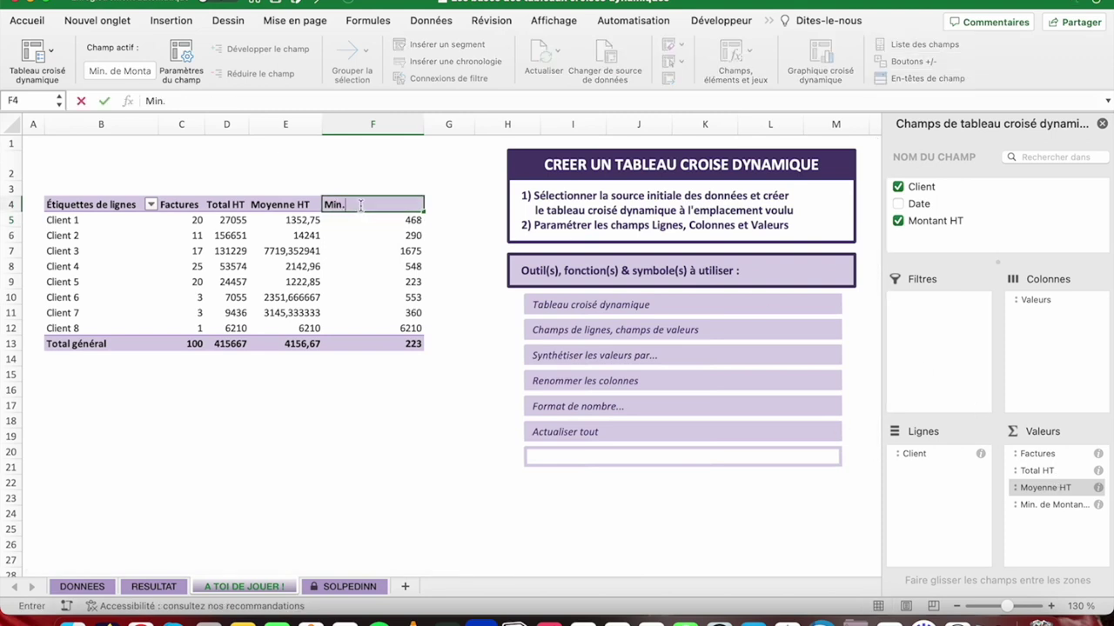
{"action": "key", "text": "Return"}
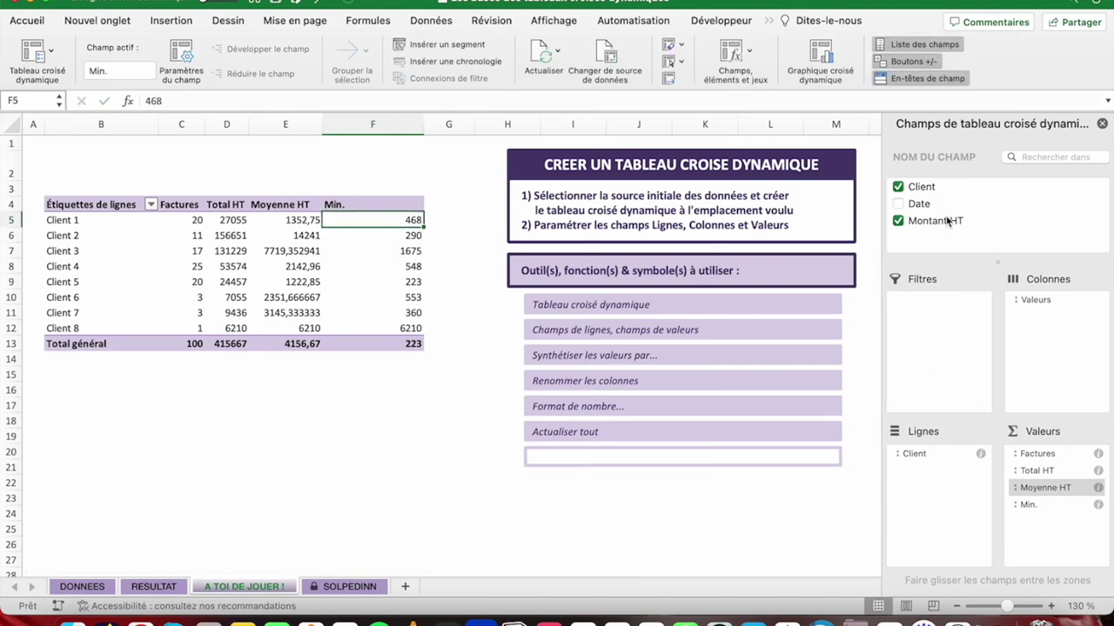
{"action": "left_click_drag", "start_coordinate": [947, 223], "coordinate": [1070, 533]}
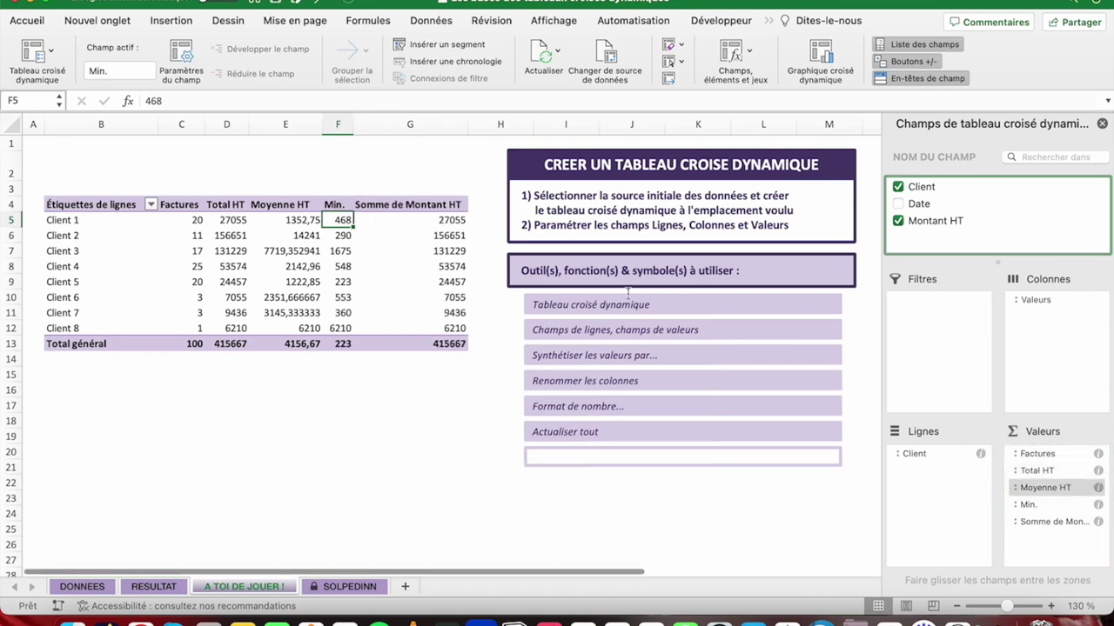
Step: Summarise the last Montant HT field by Max. and head the G4 column Max
{"action": "left_click", "coordinate": [1064, 526]}
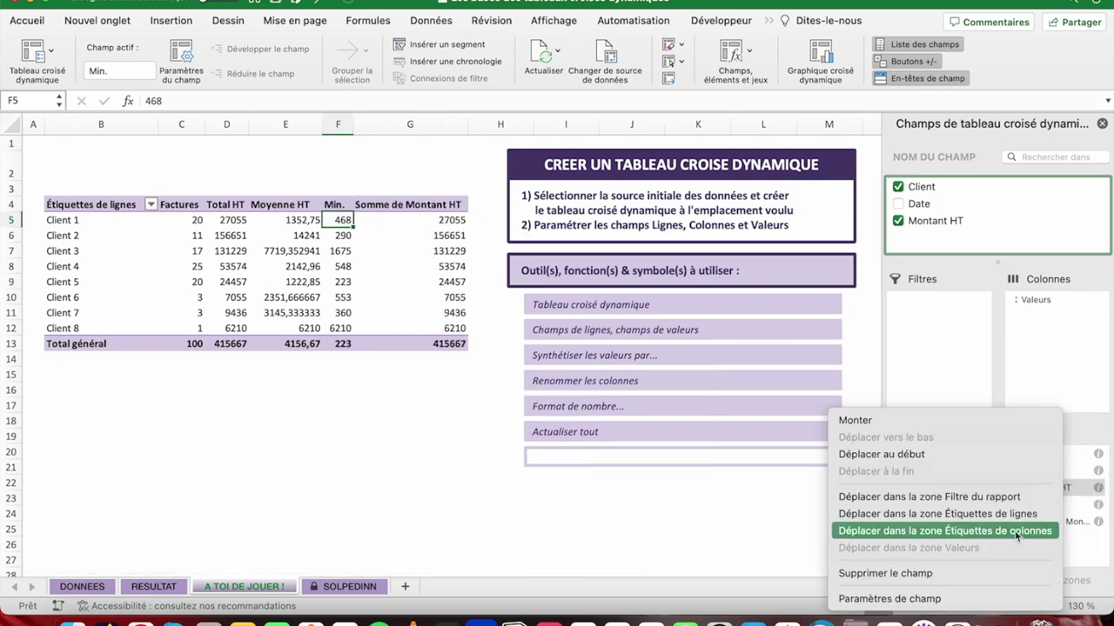
{"action": "left_click", "coordinate": [905, 599]}
{"action": "left_click", "coordinate": [469, 231]}
{"action": "left_click", "coordinate": [651, 335]}
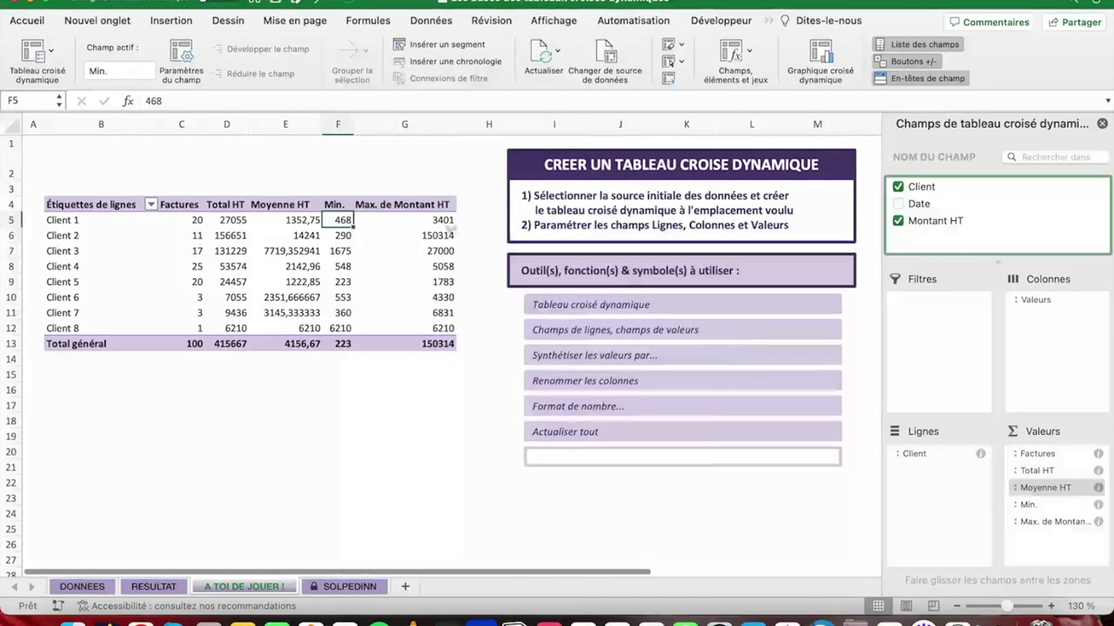
{"action": "left_click", "coordinate": [377, 207]}
{"action": "type", "text": "Max."}
{"action": "key", "text": "Return"}
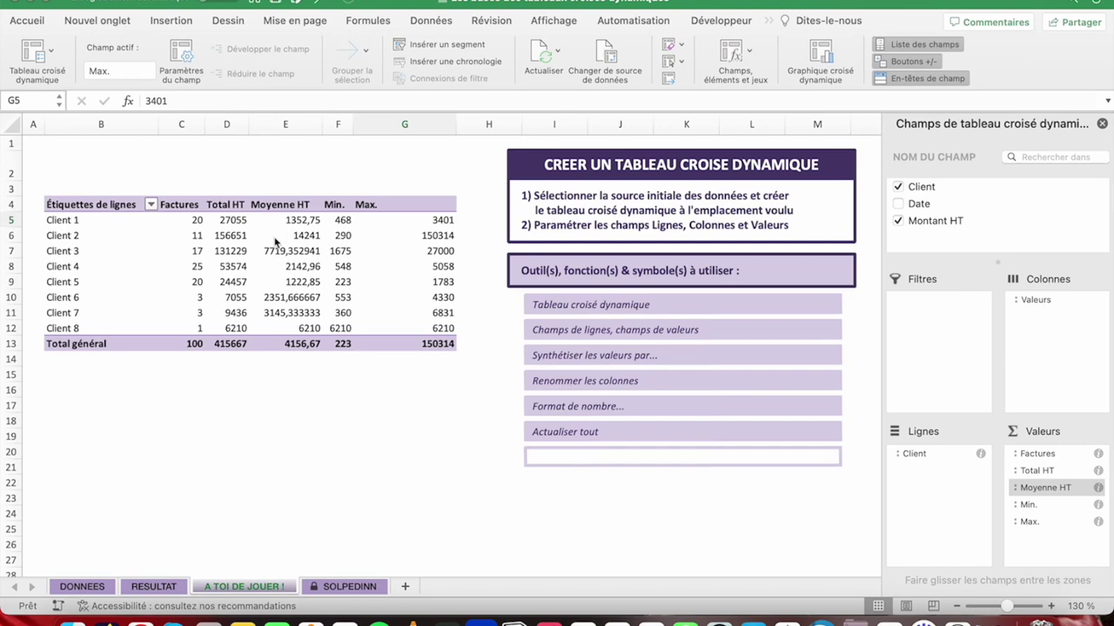
{"action": "left_click", "coordinate": [228, 221]}
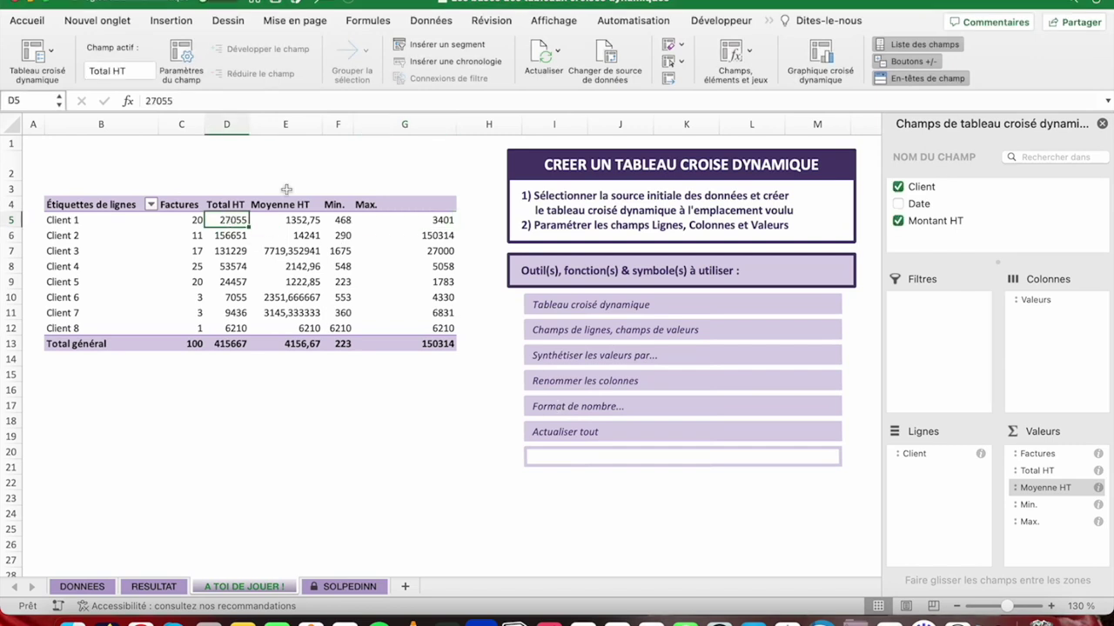
Step: Format the Total HT and Moyenne HT columns as Monétaire euros with 0 decimals
{"action": "right_click", "coordinate": [231, 220]}
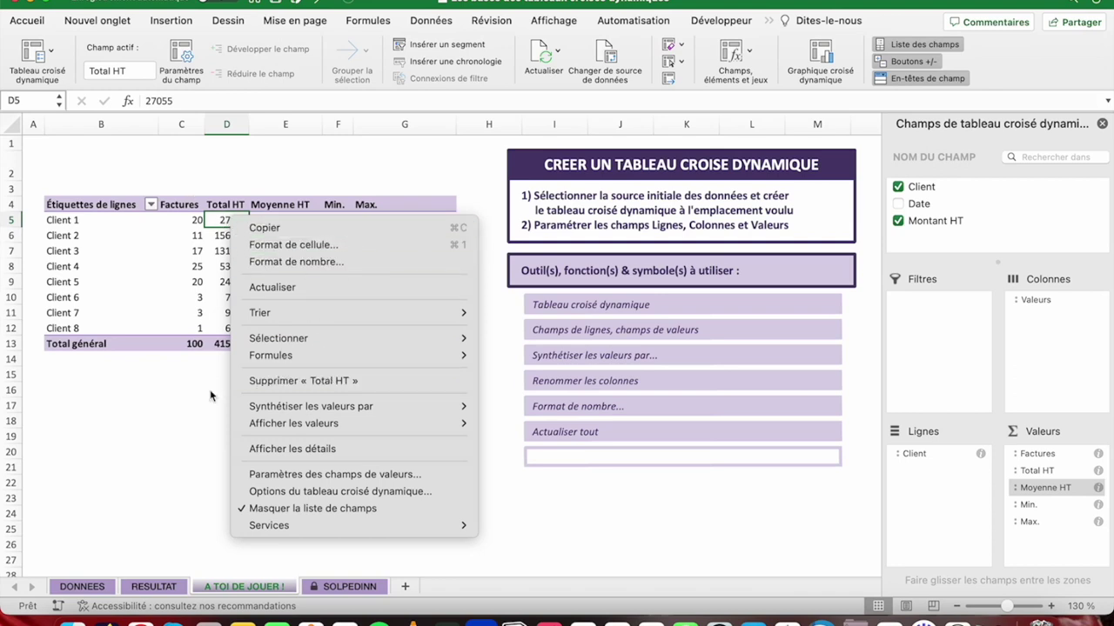
{"action": "left_click", "coordinate": [311, 262]}
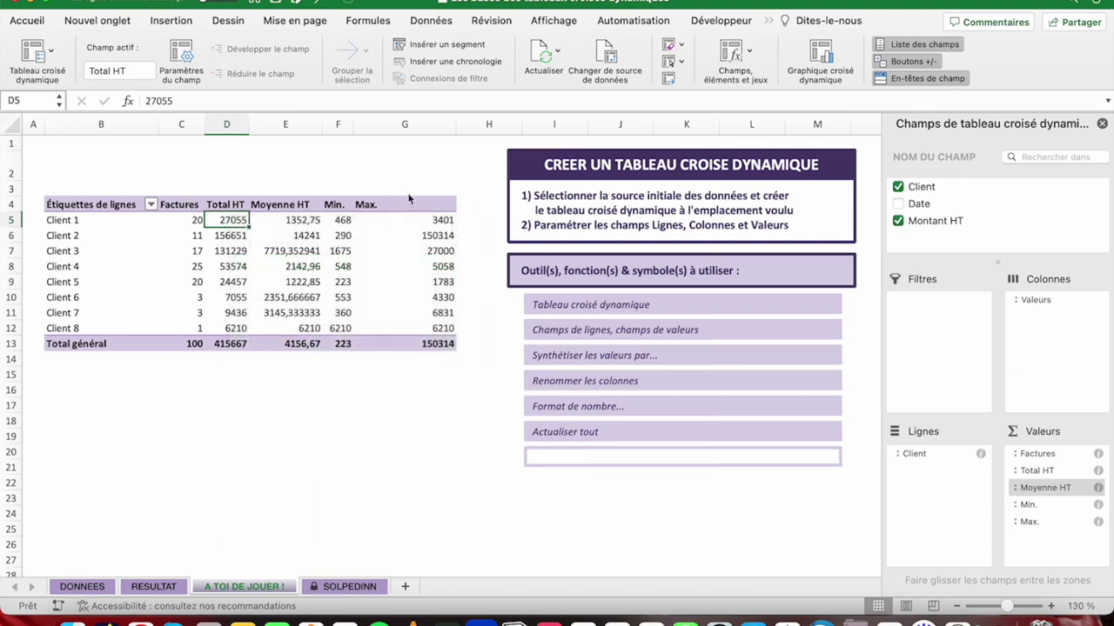
{"action": "left_click", "coordinate": [137, 137]}
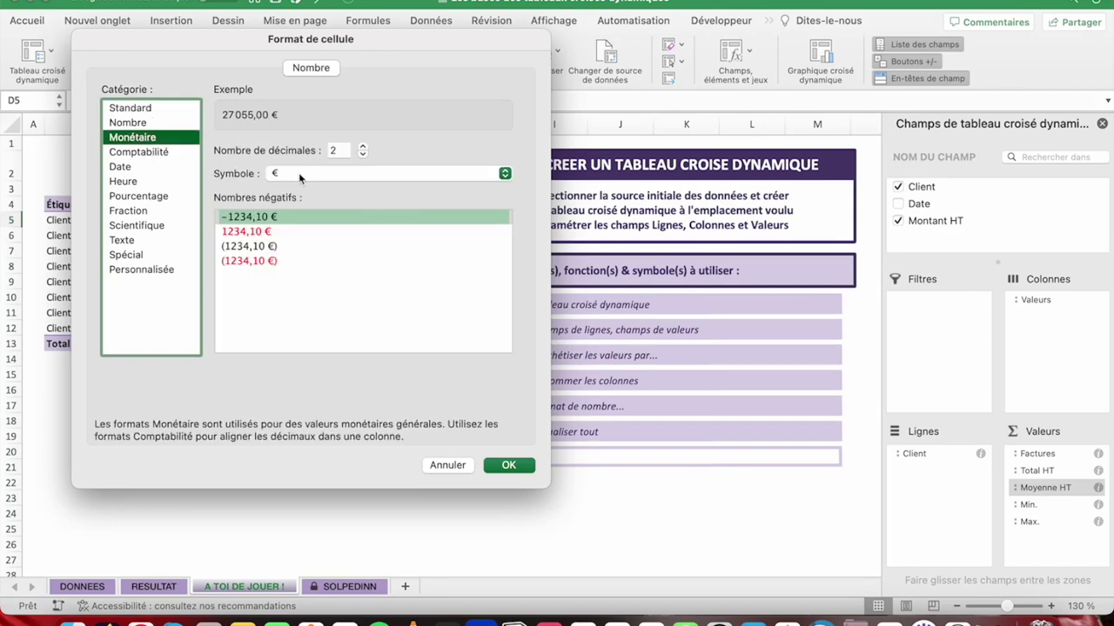
{"action": "left_click", "coordinate": [363, 154]}
{"action": "left_click", "coordinate": [363, 154]}
{"action": "left_click", "coordinate": [513, 466]}
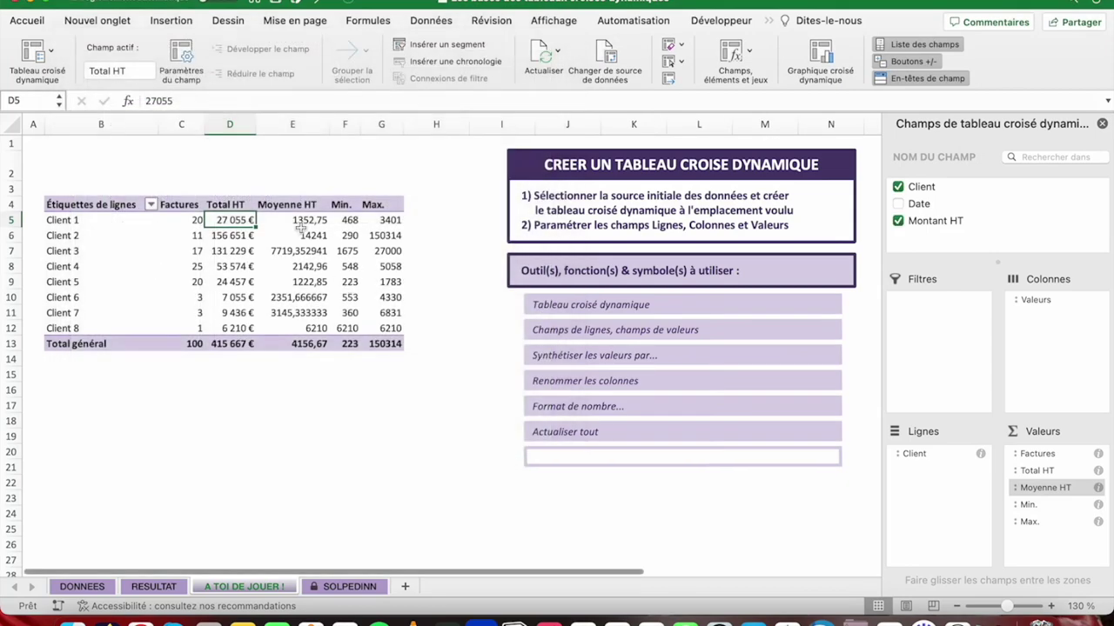
{"action": "left_click", "coordinate": [292, 220]}
{"action": "right_click", "coordinate": [292, 220]}
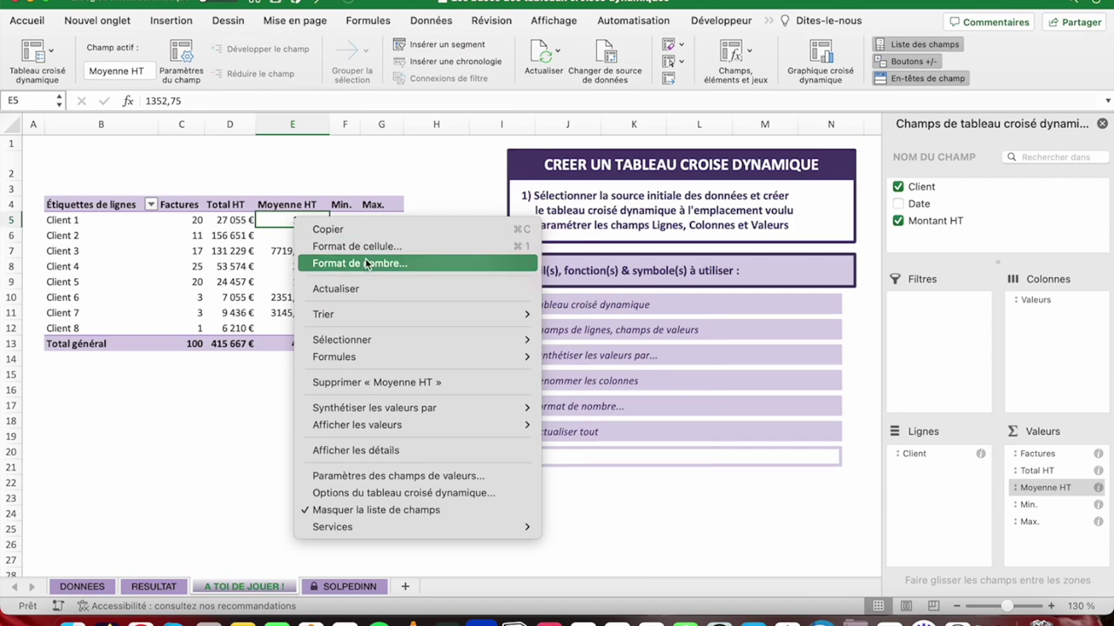
{"action": "left_click", "coordinate": [309, 162]}
{"action": "left_click", "coordinate": [185, 94]}
{"action": "left_click", "coordinate": [402, 110]}
{"action": "left_click", "coordinate": [402, 111]}
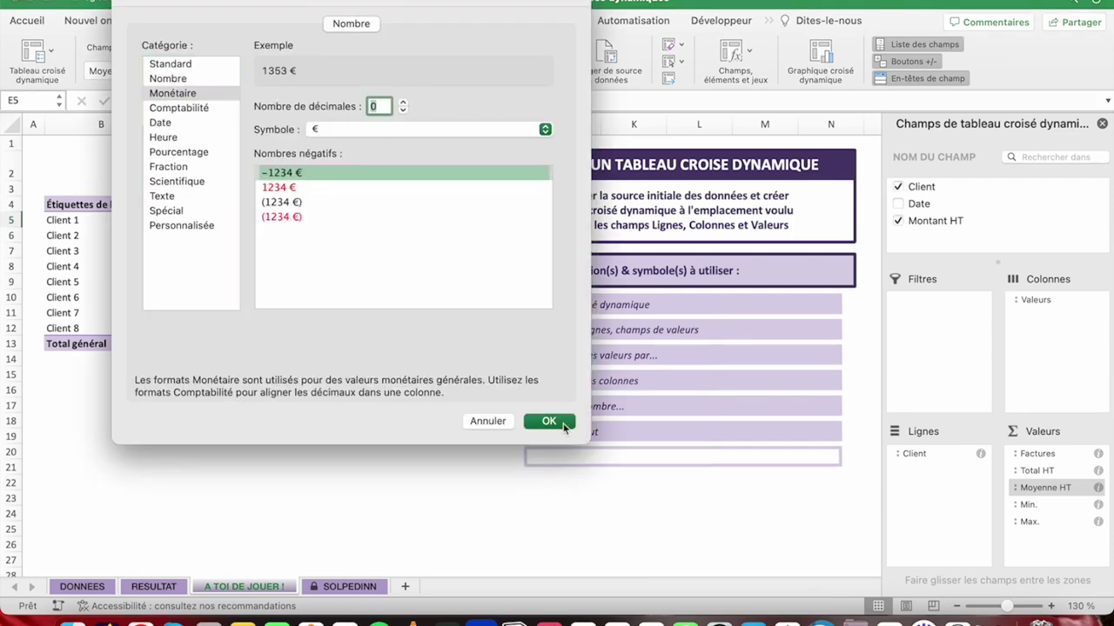
{"action": "left_click", "coordinate": [549, 421]}
Step: Format the Min. and Max. columns as Monétaire euros with 0 decimals
{"action": "left_click", "coordinate": [342, 220]}
{"action": "right_click", "coordinate": [342, 220]}
{"action": "left_click", "coordinate": [383, 257]}
{"action": "left_click", "coordinate": [249, 93]}
{"action": "left_click", "coordinate": [479, 110]}
{"action": "left_click", "coordinate": [479, 109]}
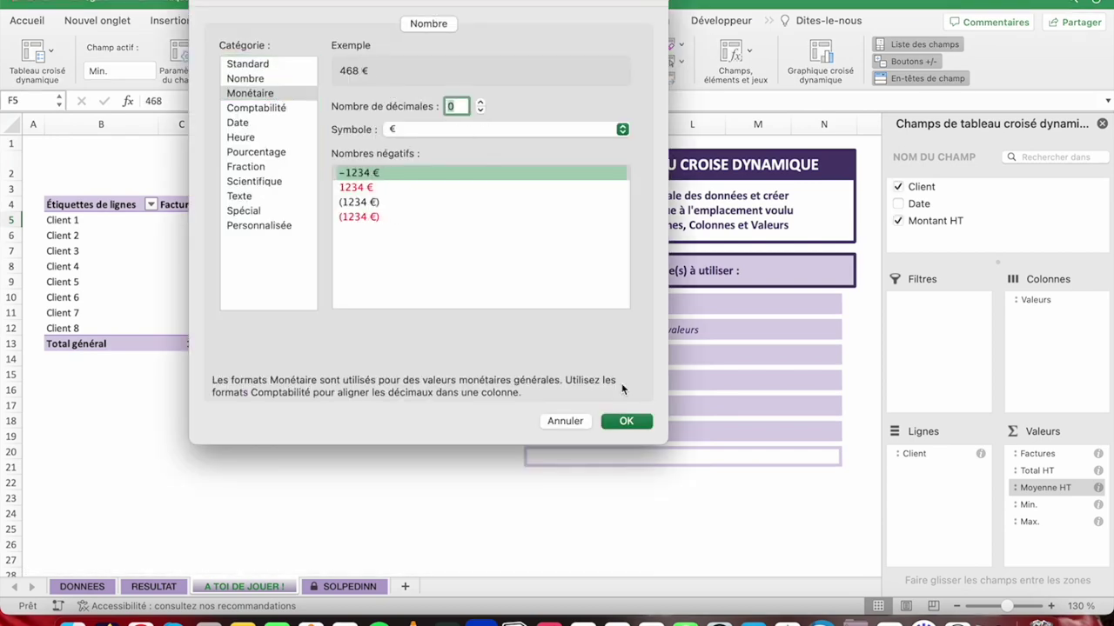
{"action": "left_click", "coordinate": [626, 421]}
{"action": "left_click", "coordinate": [391, 221]}
{"action": "right_click", "coordinate": [392, 221]}
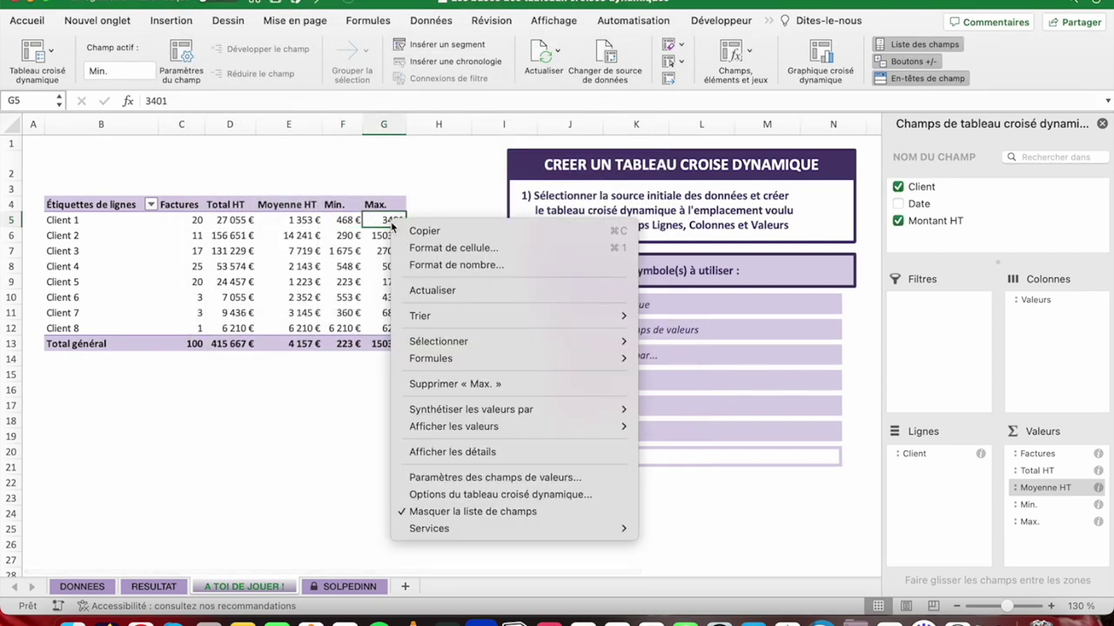
{"action": "left_click", "coordinate": [448, 268]}
{"action": "left_click", "coordinate": [216, 93]}
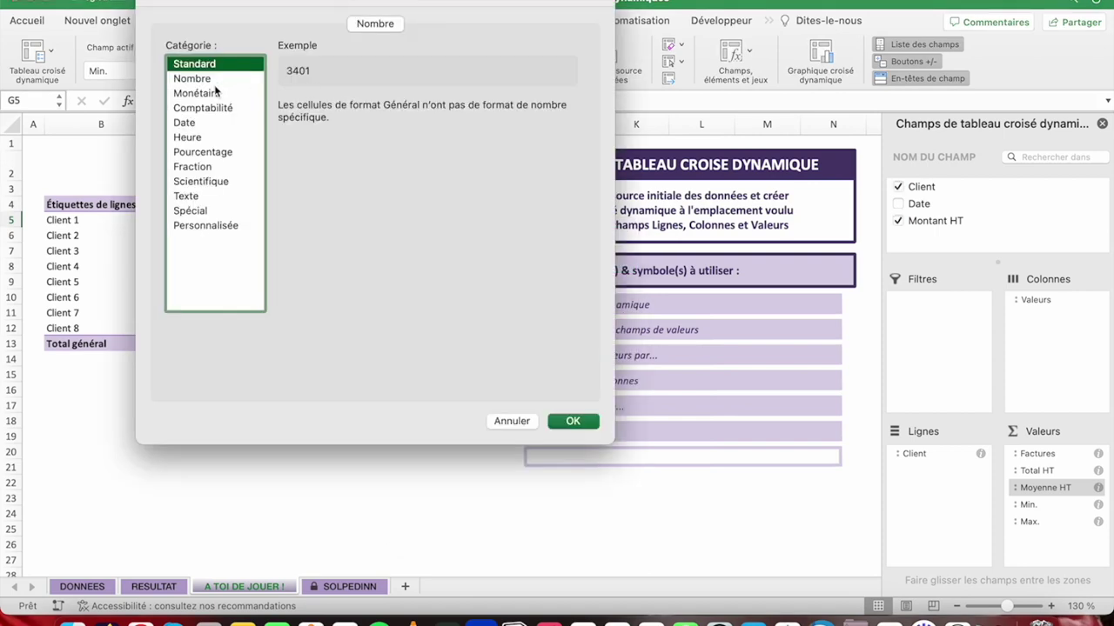
{"action": "left_click", "coordinate": [427, 110]}
{"action": "left_click", "coordinate": [427, 110]}
{"action": "left_click", "coordinate": [572, 421]}
{"action": "left_click", "coordinate": [237, 219]}
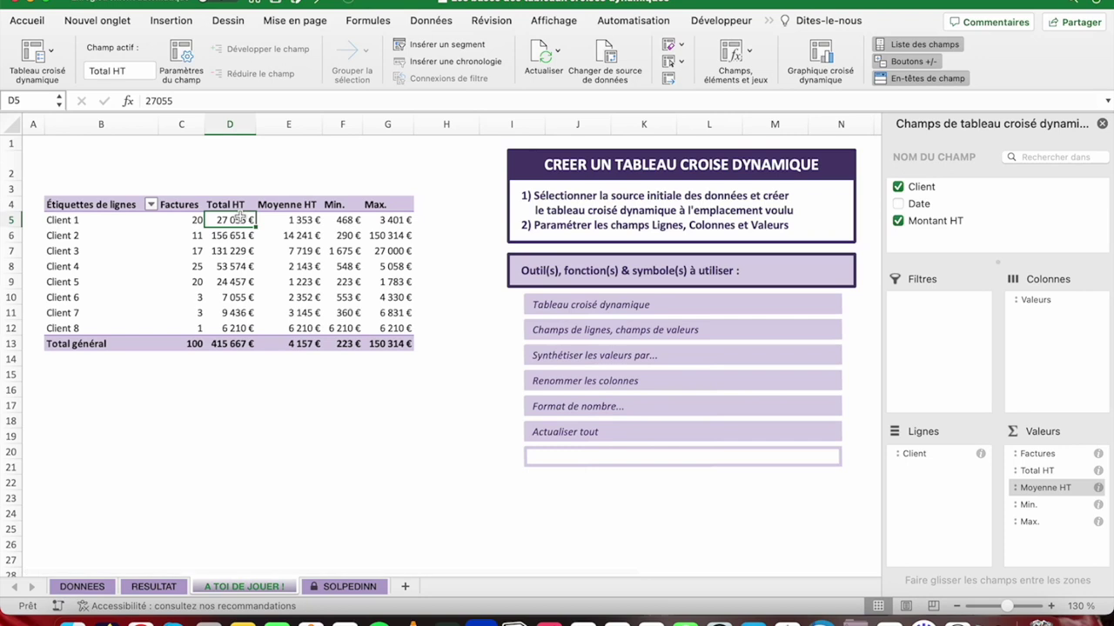
{"action": "left_click", "coordinate": [193, 220]}
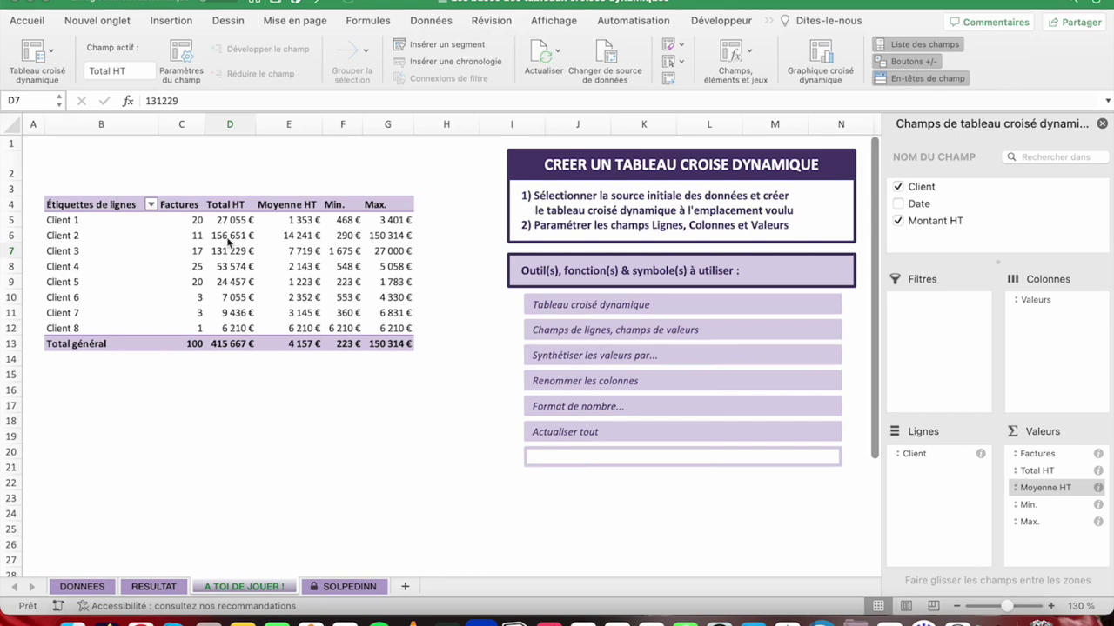
Step: On the DONNEES sheet, change D12 to 80 000 € and D23 to 78 500 €
{"action": "left_click", "coordinate": [87, 587]}
{"action": "left_click", "coordinate": [87, 587]}
{"action": "scroll", "coordinate": [317, 295], "scroll_direction": "down", "scroll_amount": 2}
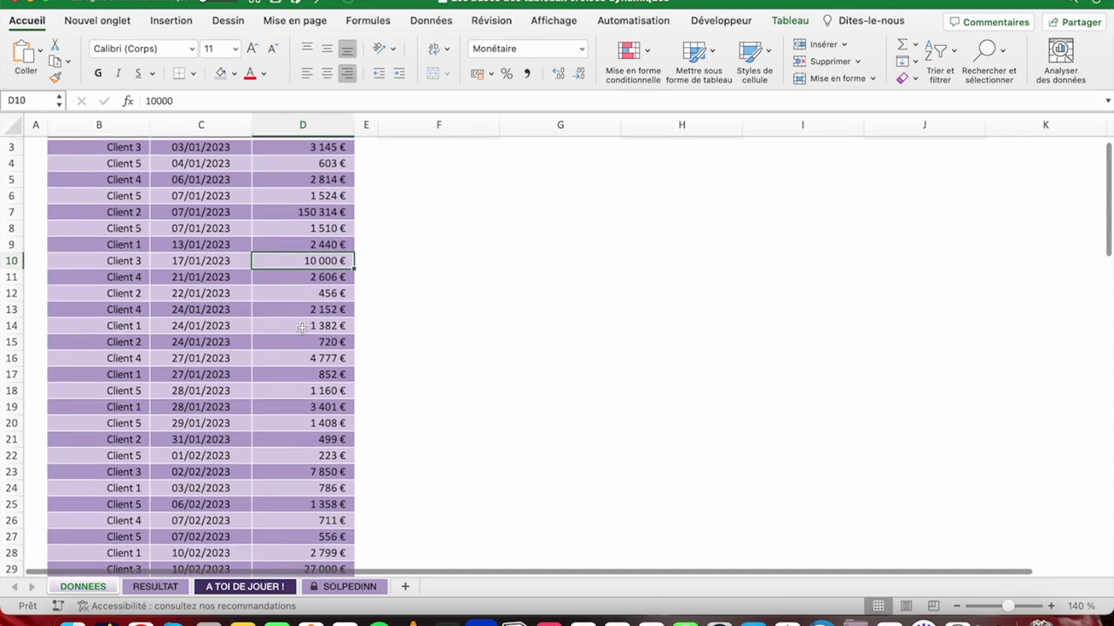
{"action": "left_click", "coordinate": [322, 294]}
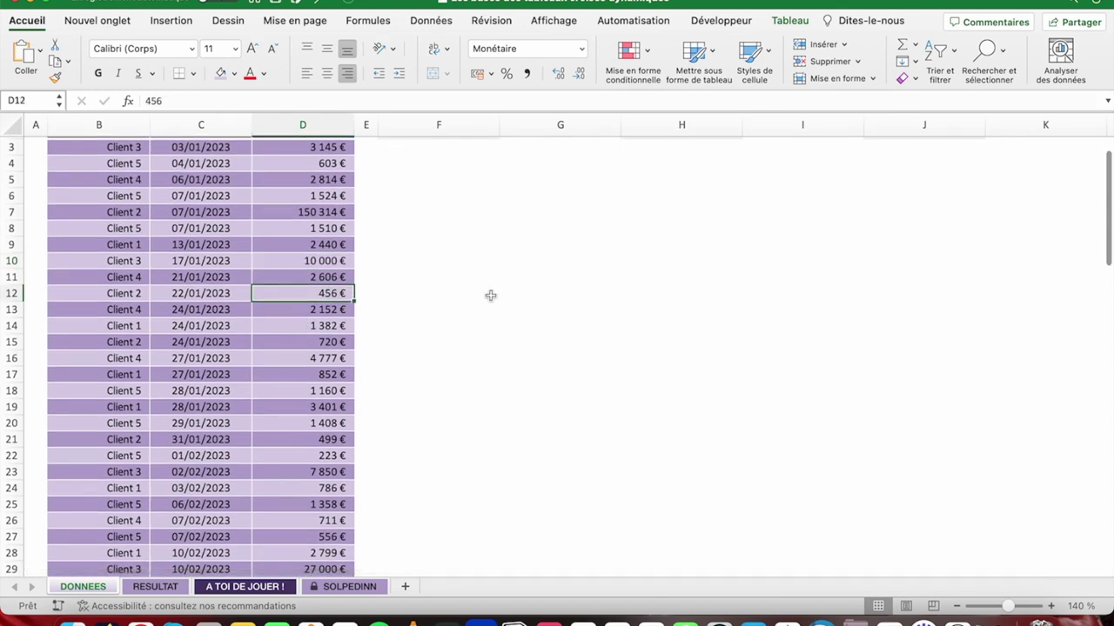
{"action": "type", "text": "80 000"}
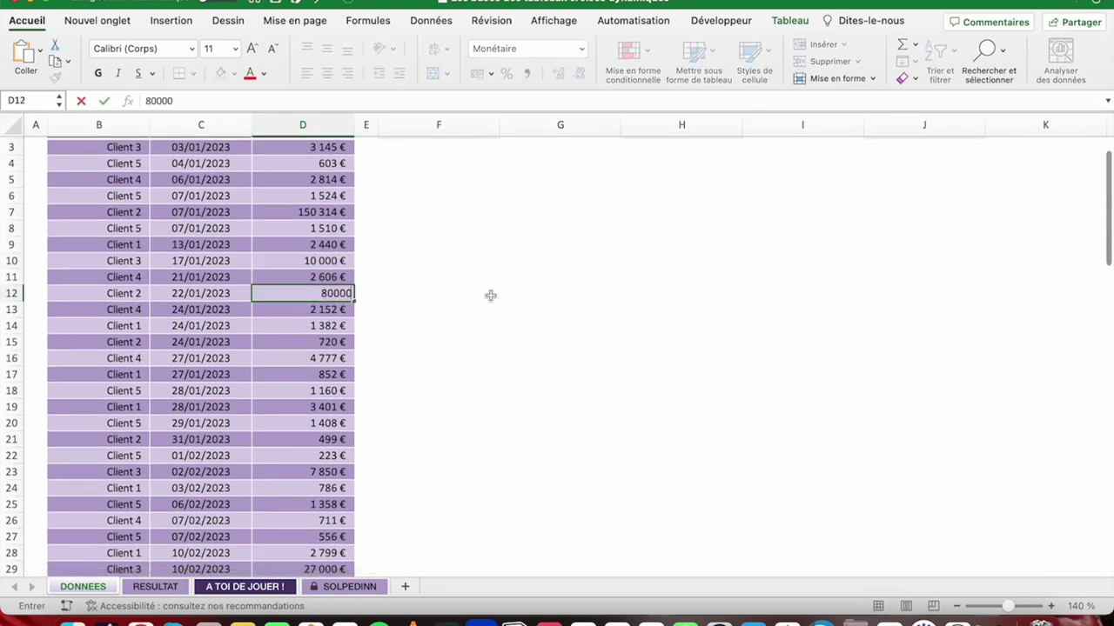
{"action": "key", "text": "Return"}
{"action": "scroll", "coordinate": [401, 341], "scroll_direction": "down", "scroll_amount": 5}
{"action": "left_click", "coordinate": [321, 352]}
{"action": "type", "text": "78500"}
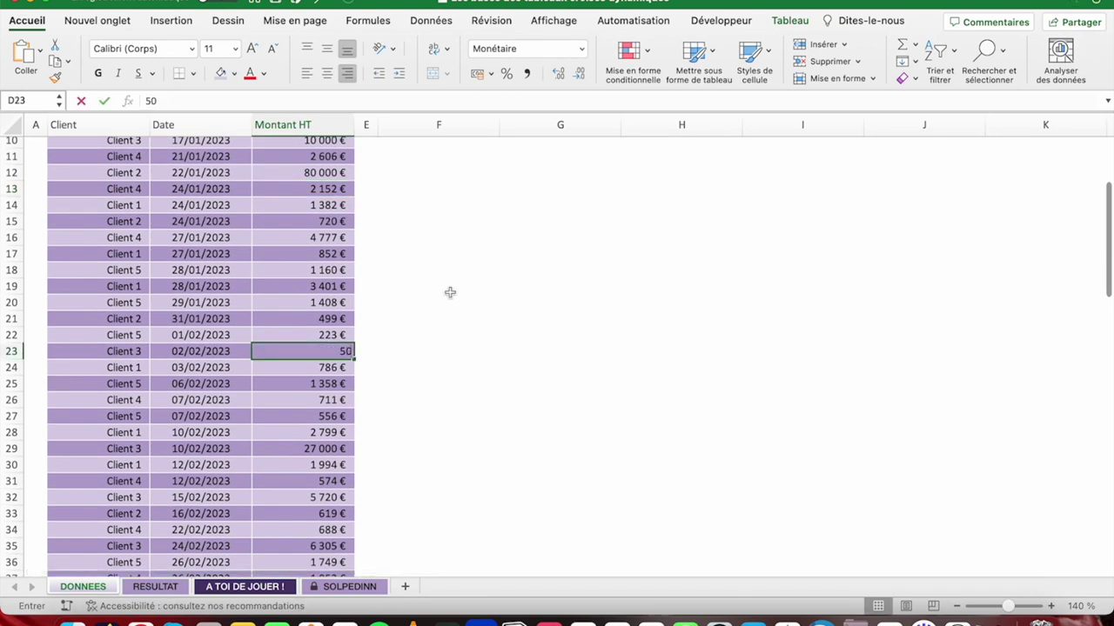
{"action": "key", "text": "Return"}
Step: Change D38 to 99 000 €, then return to the A TOI DE JOUER ! sheet
{"action": "scroll", "coordinate": [327, 323], "scroll_direction": "down", "scroll_amount": 5}
{"action": "left_click", "coordinate": [316, 352]}
{"action": "type", "text": "99999"}
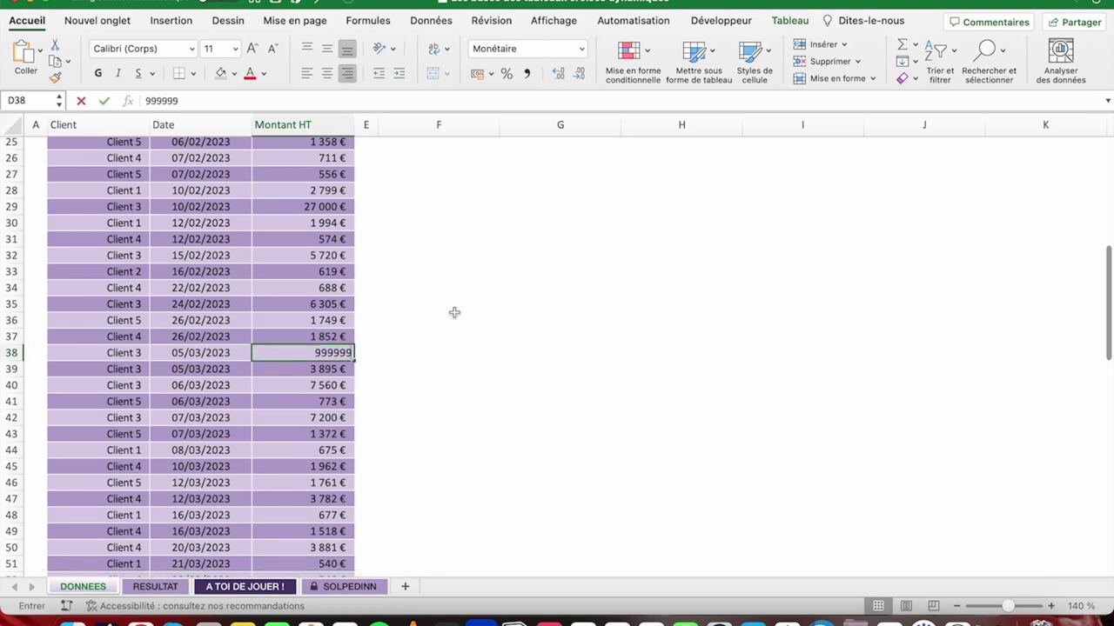
{"action": "key", "text": "BackSpace"}
{"action": "key", "text": "BackSpace"}
{"action": "key", "text": "BackSpace"}
{"action": "type", "text": "000"}
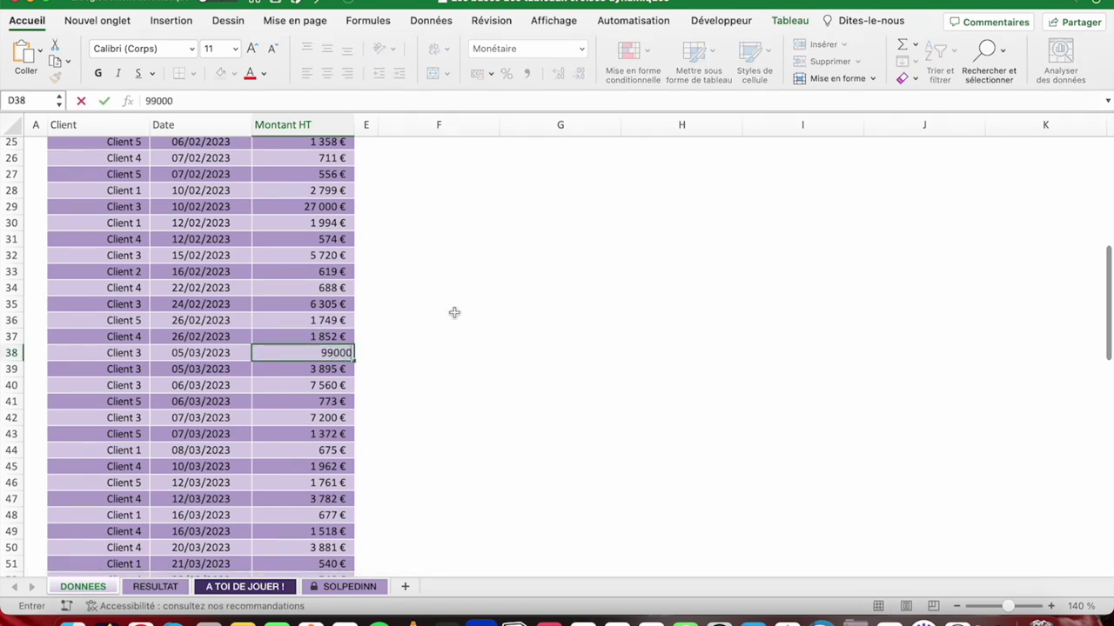
{"action": "key", "text": "Return"}
{"action": "scroll", "coordinate": [369, 287], "scroll_direction": "down", "scroll_amount": 2}
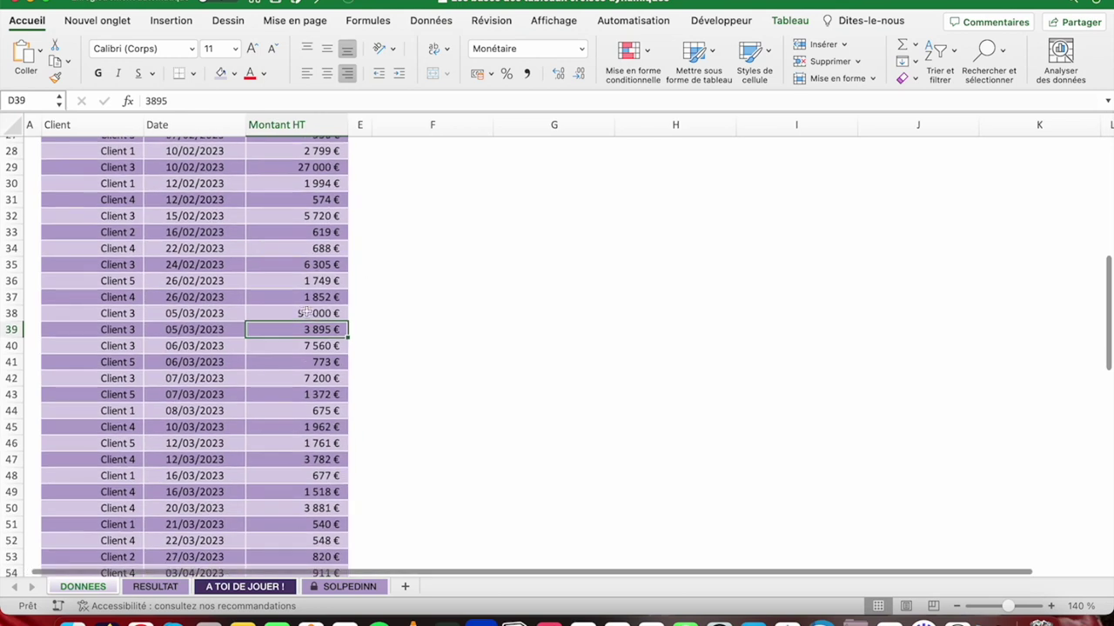
{"action": "left_click", "coordinate": [244, 586]}
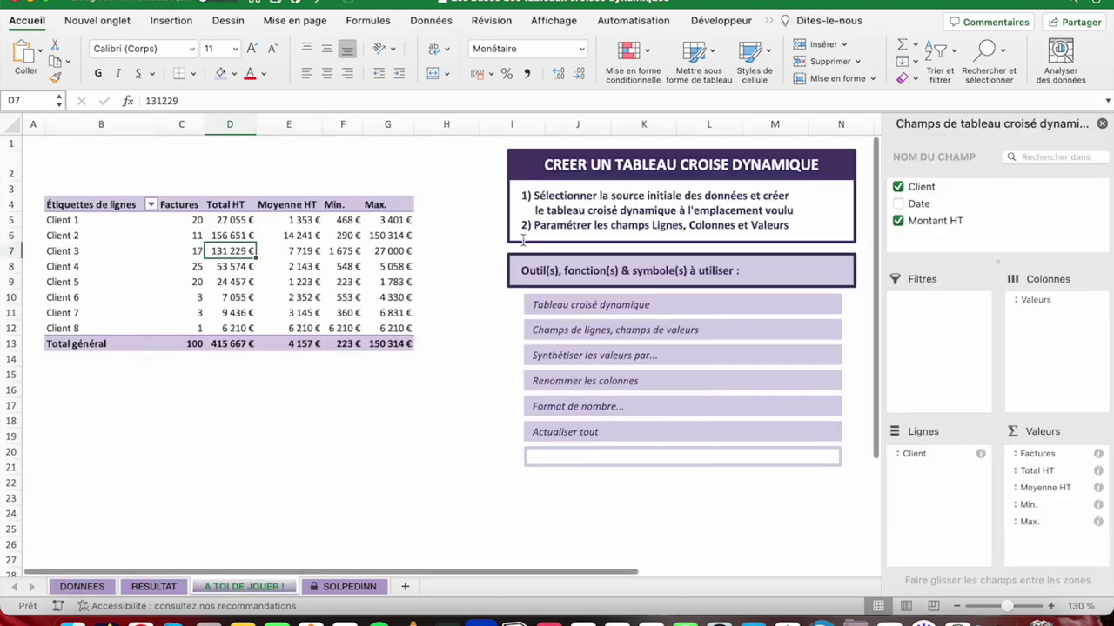
Step: Refresh the pivot table so the grand total updates to 626 486 €, with Client 3 at 262 504 €
{"action": "left_click", "coordinate": [237, 220]}
{"action": "left_click", "coordinate": [121, 209]}
{"action": "left_click", "coordinate": [769, 22]}
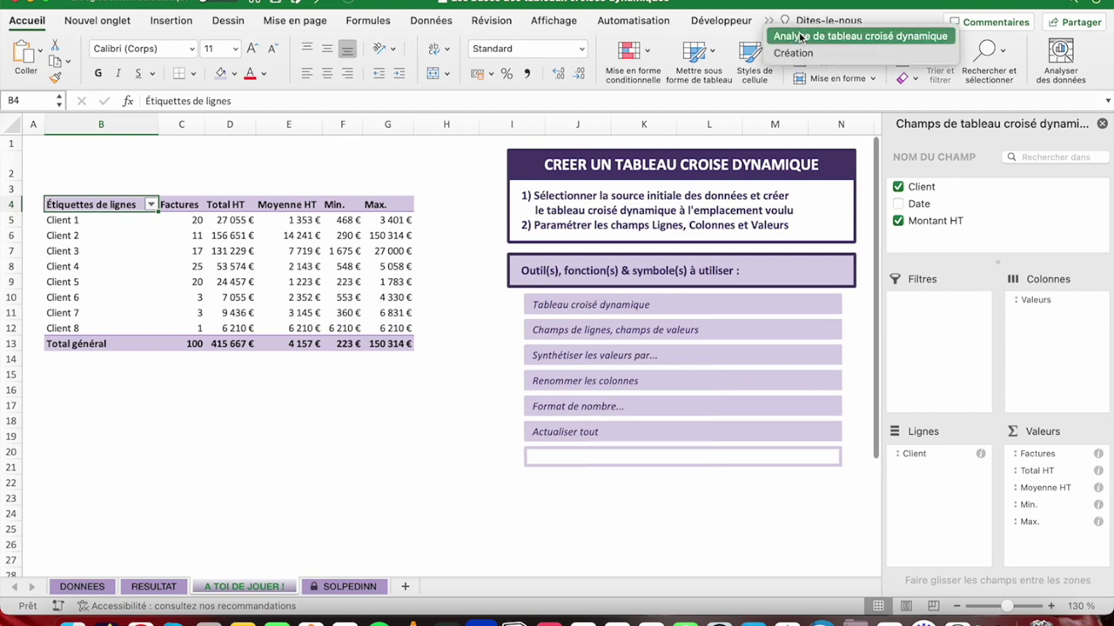
{"action": "left_click", "coordinate": [803, 39]}
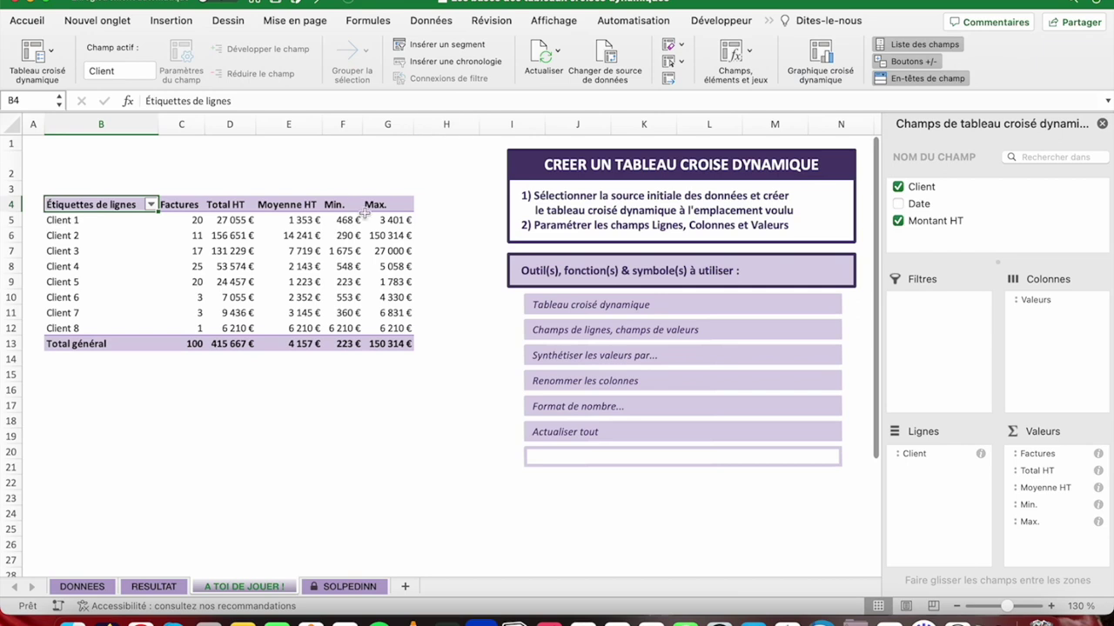
{"action": "left_click", "coordinate": [543, 55]}
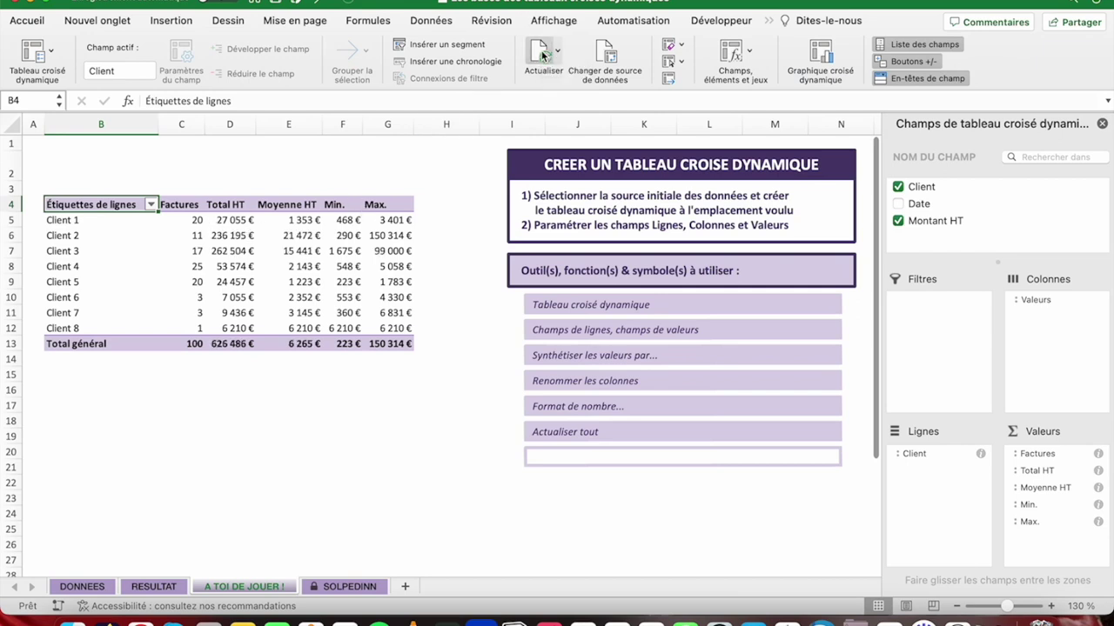